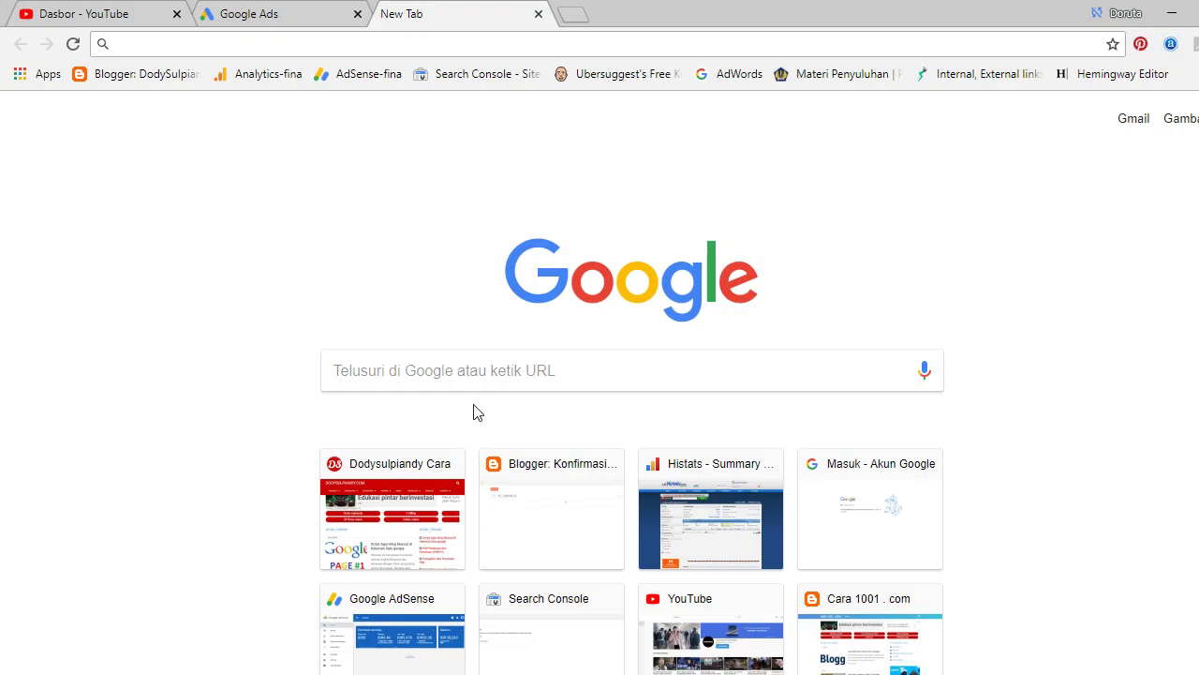
Focus the Google search box on Chrome's New Tab page.
left_click(466, 378)
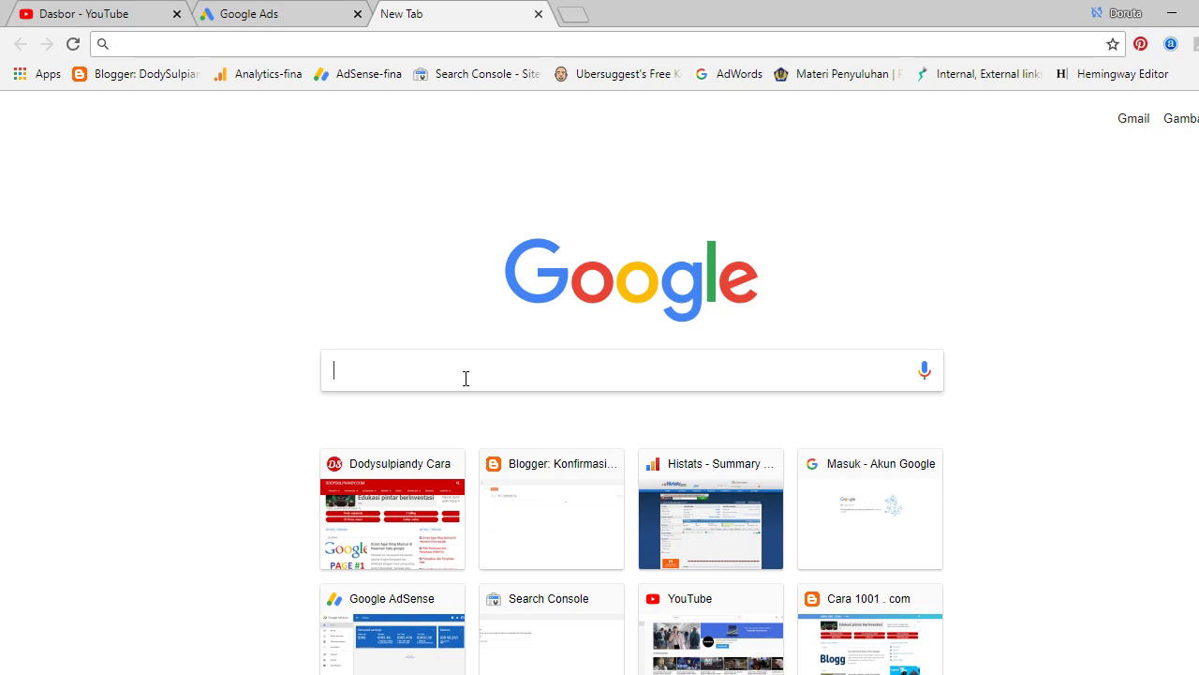
Search Google for 'blogger' and open the Blogger.com result.
type("blogger")
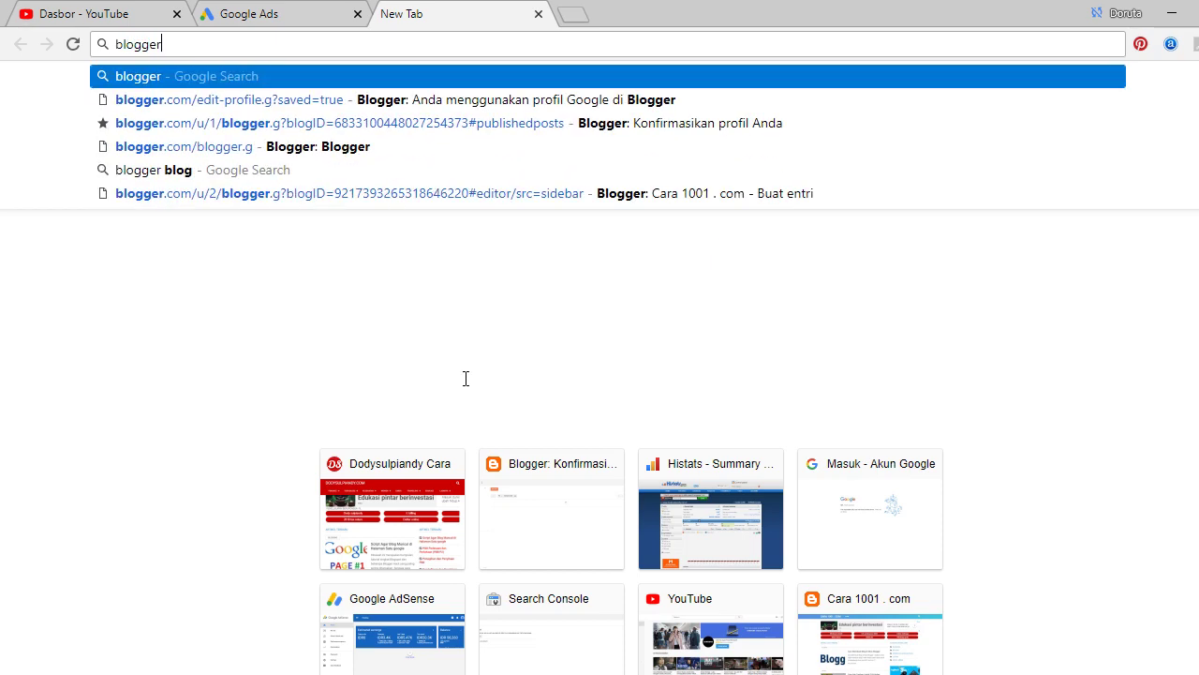
key("Return")
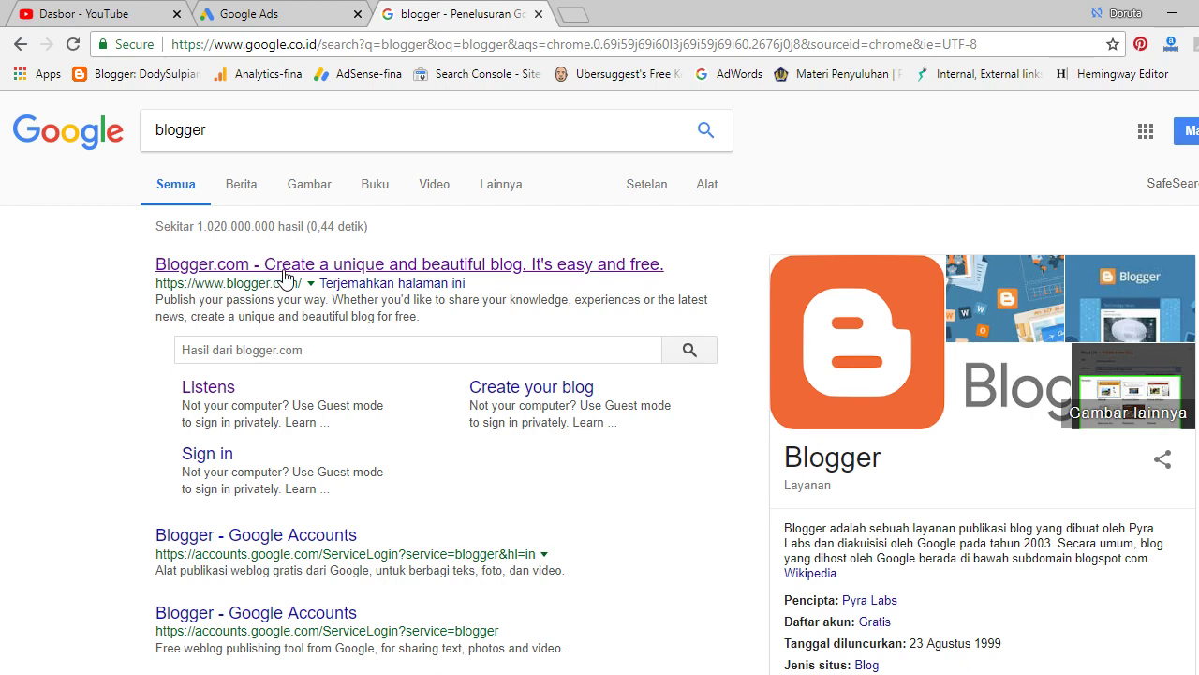
left_click(285, 272)
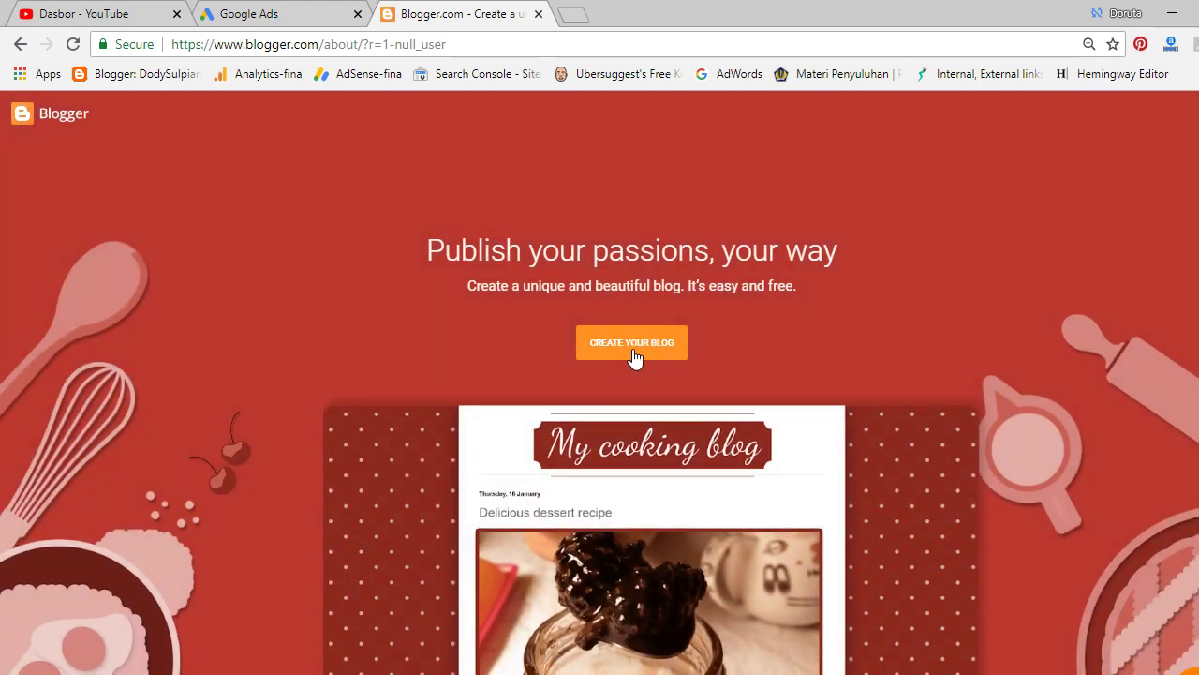
Start creating a blog and sign in with a different Google account's email address.
left_click(632, 349)
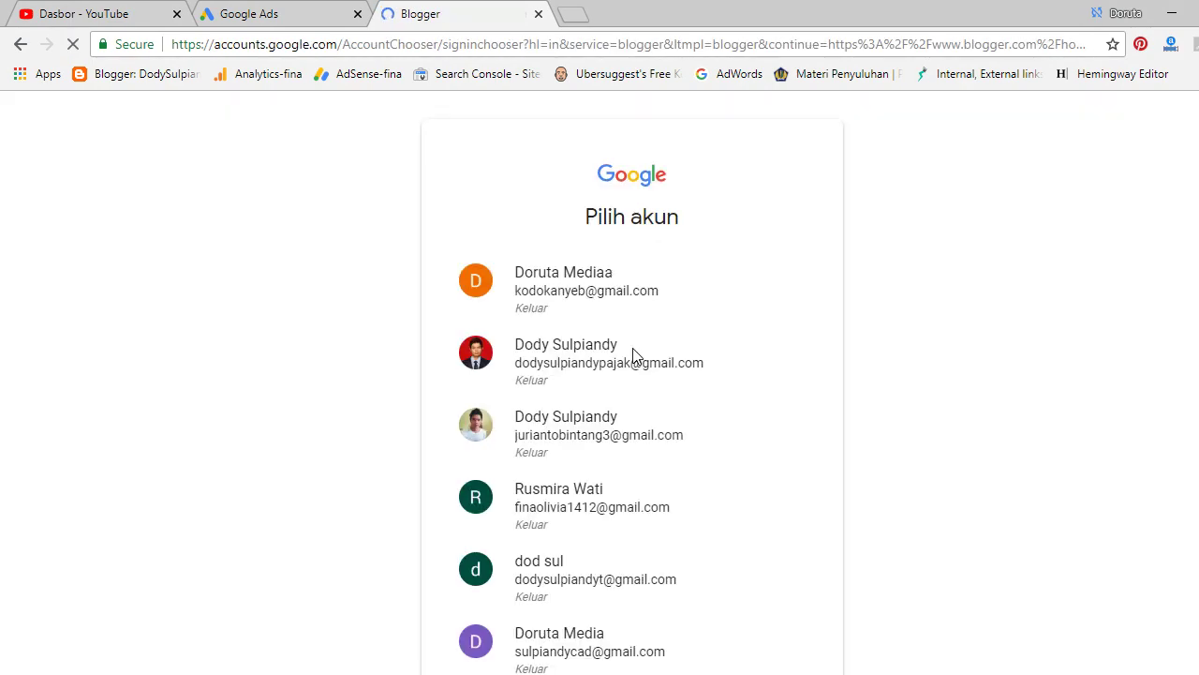
scroll(634, 356, "down", 5)
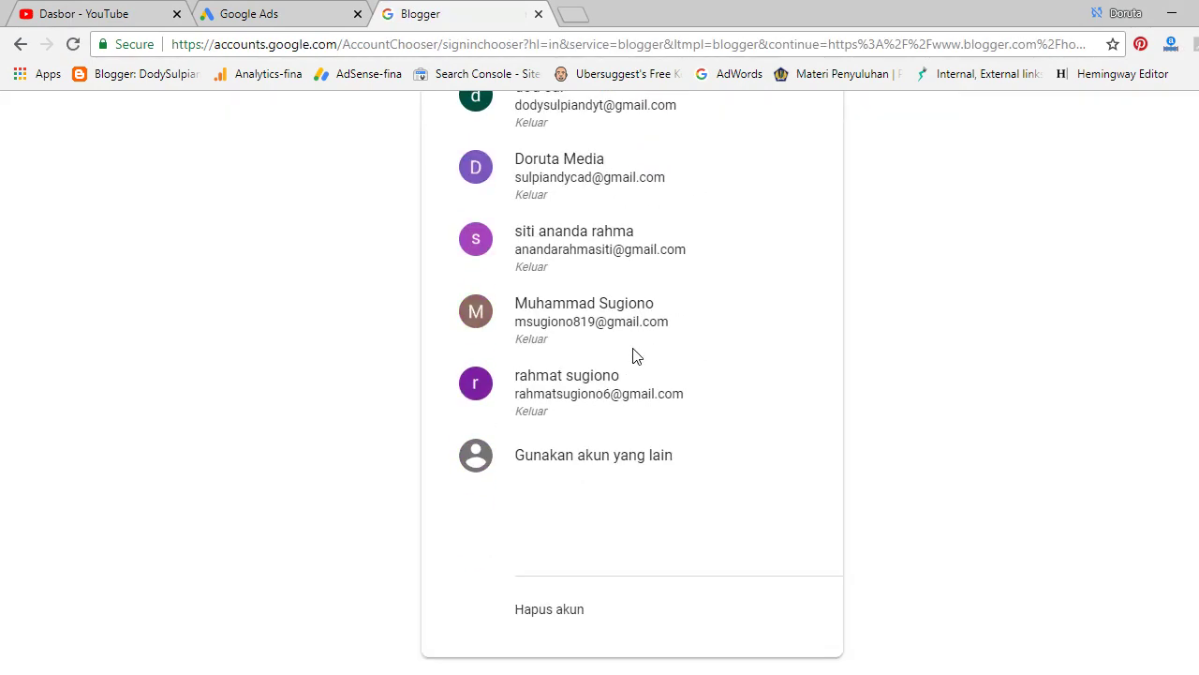
left_click(600, 455)
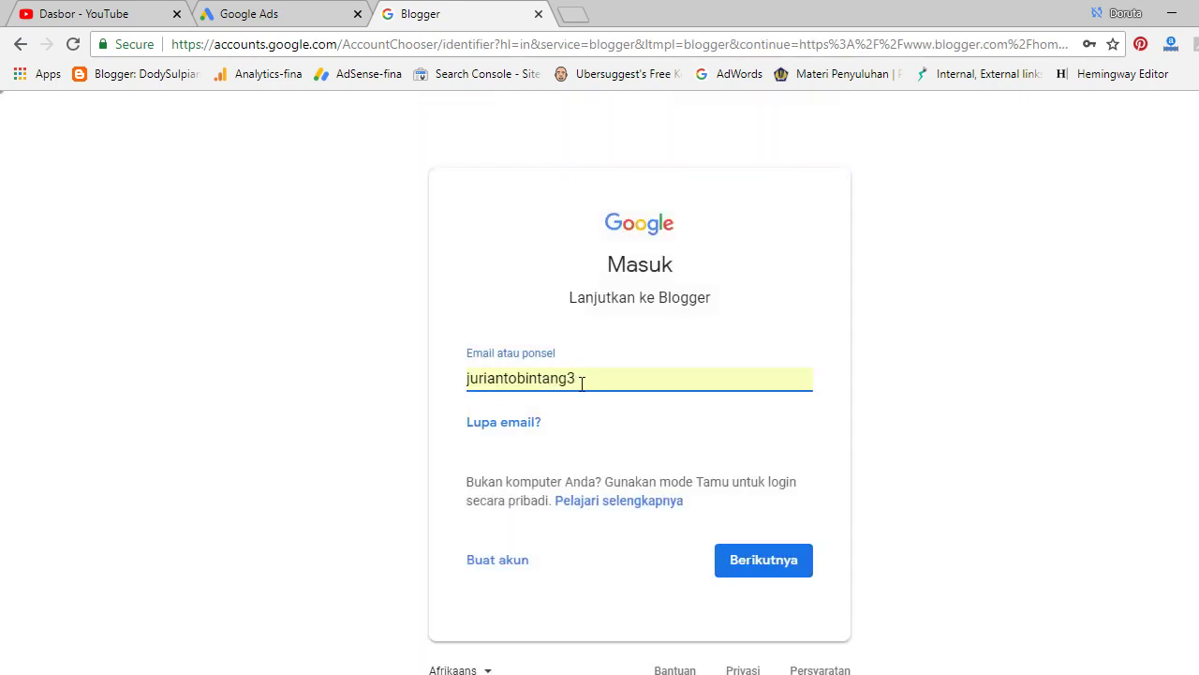
key("BackSpace")
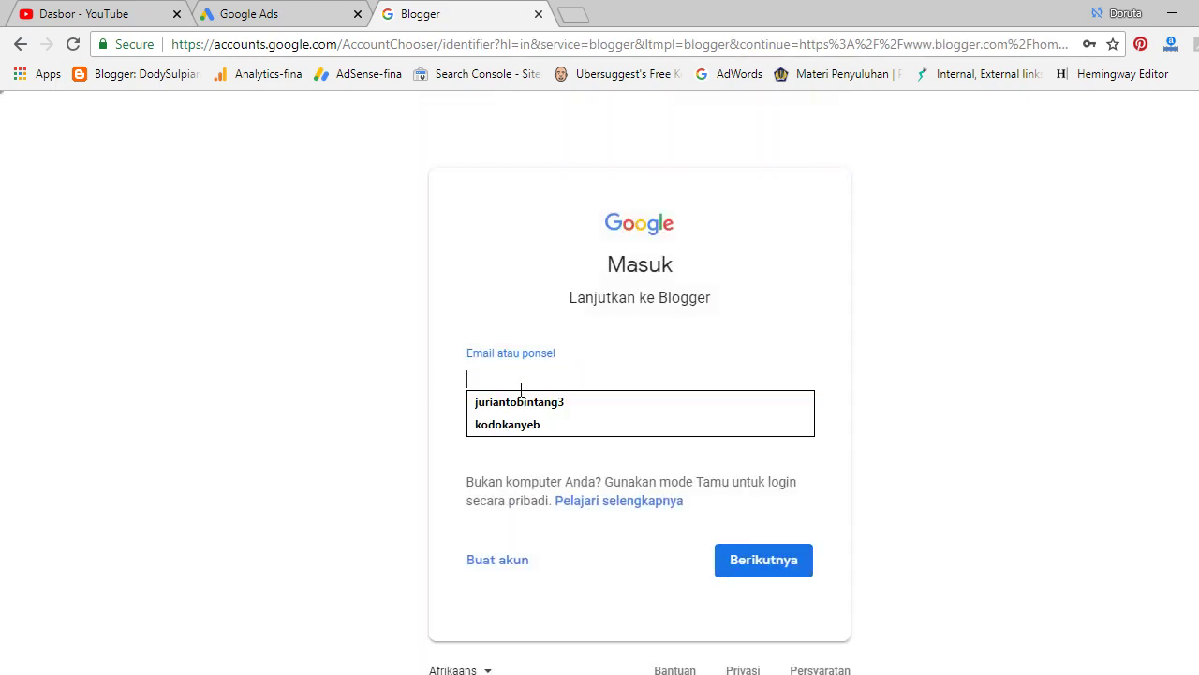
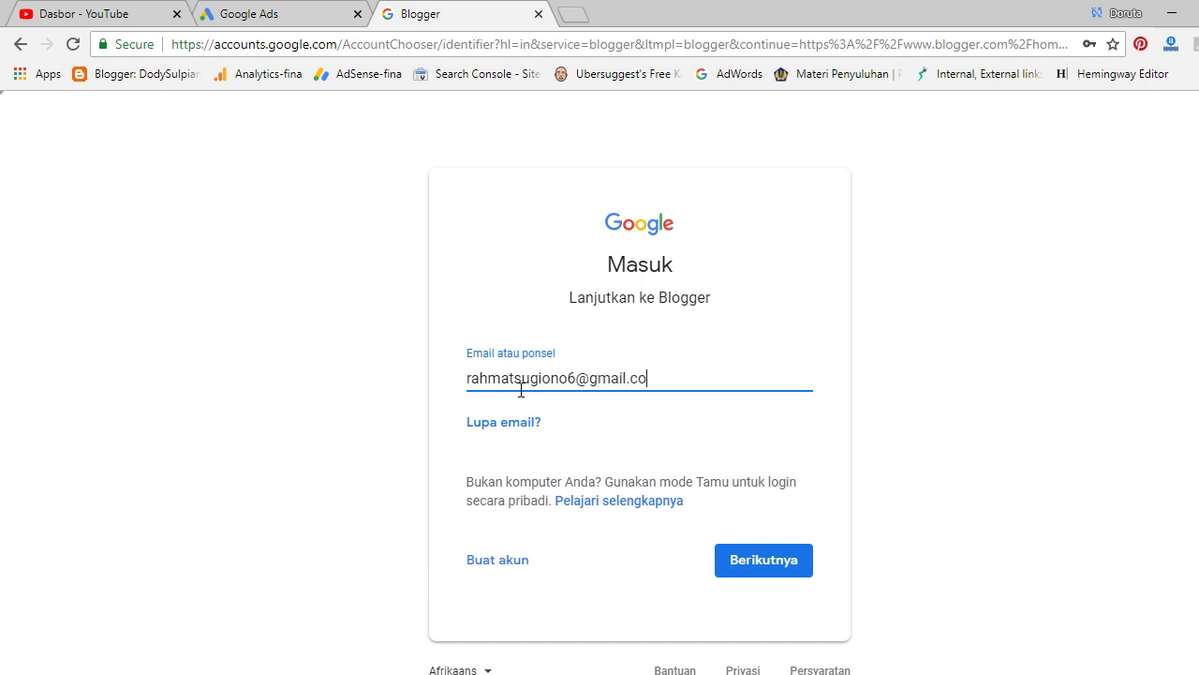
left_click(759, 560)
Enter the account password, retrying after the wrong-password error, until sign-in completes.
left_click(600, 389)
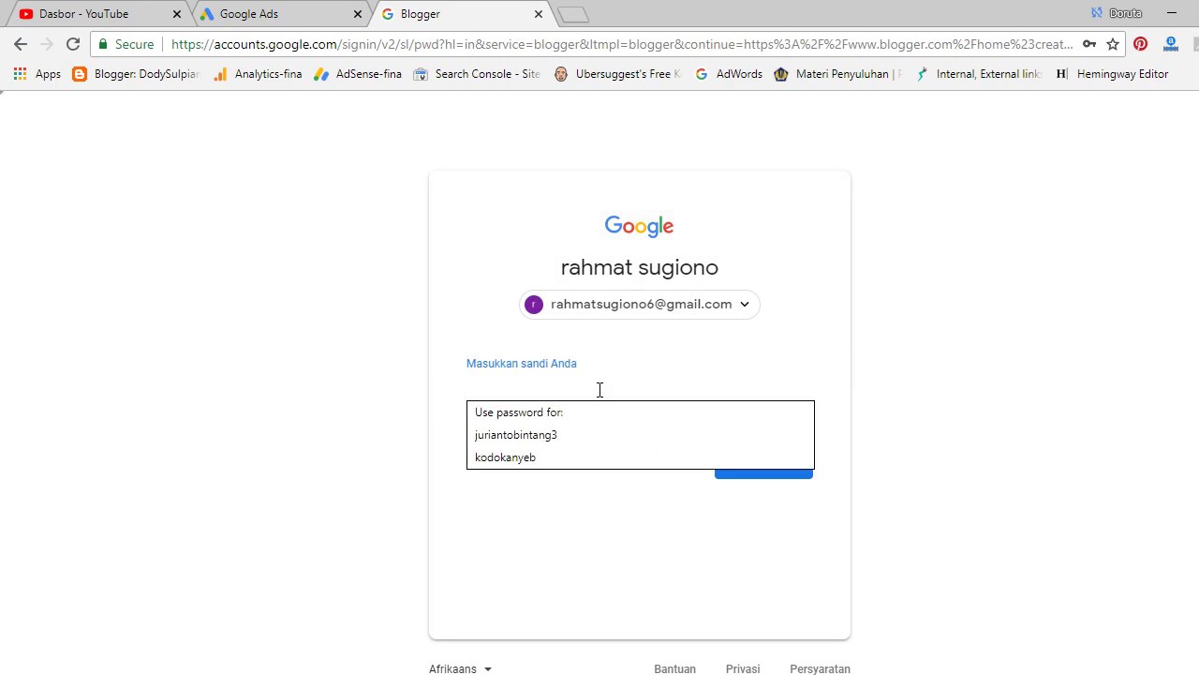
type("••")
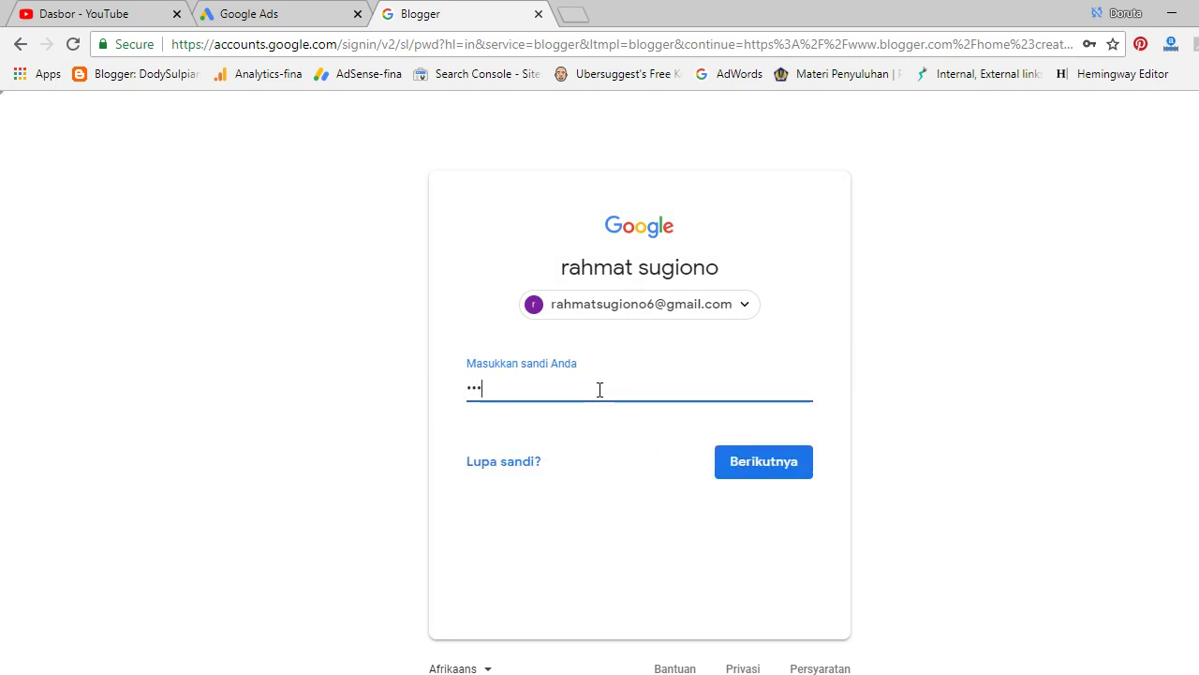
type("••••••••")
left_click(768, 481)
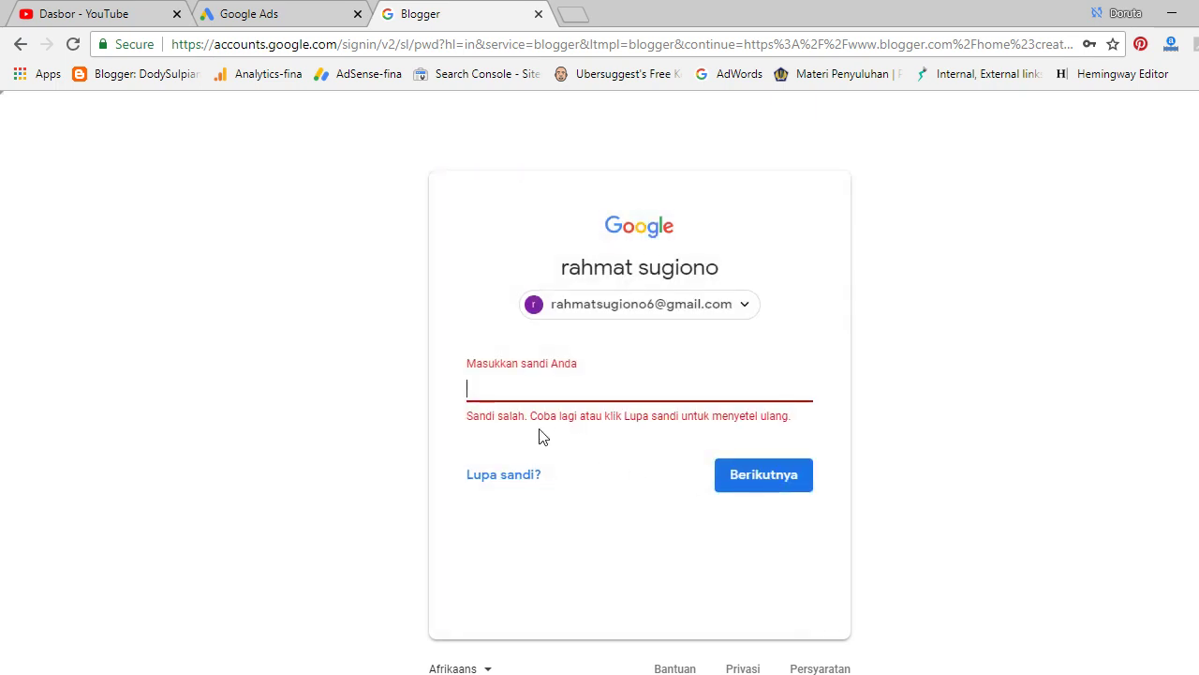
type("•••••••••")
key("Return")
type("••••••••••")
left_click(804, 464)
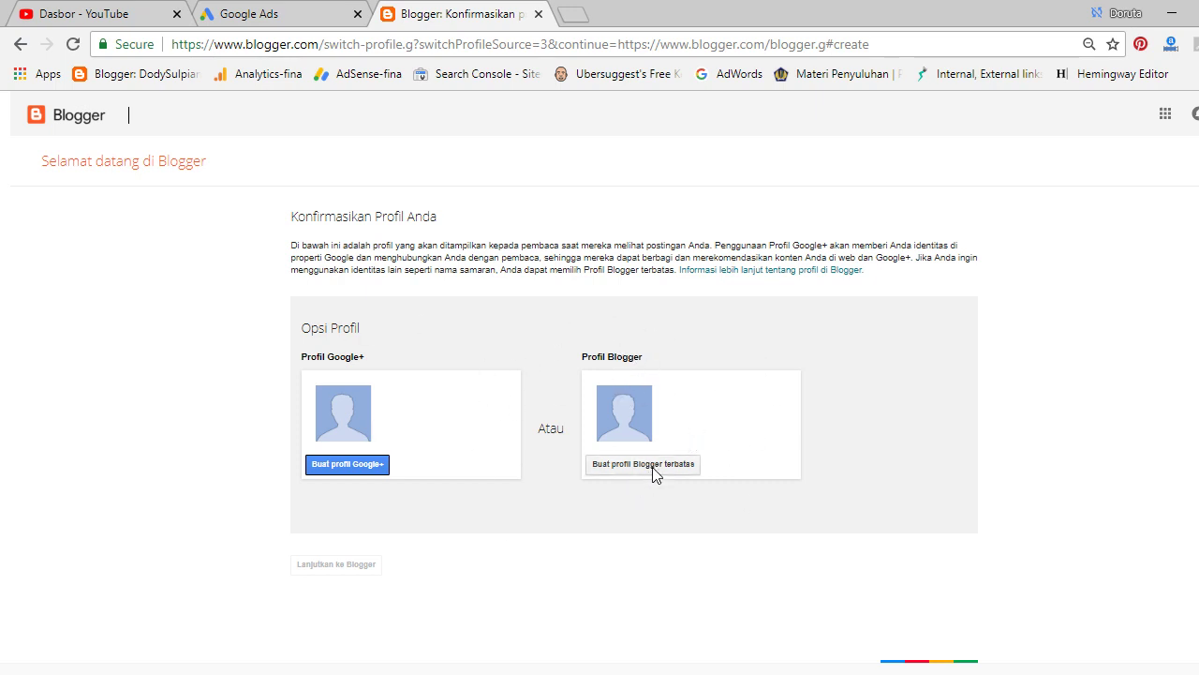
Create a limited Blogger profile with a display name and continue into Blogger.
left_click(646, 464)
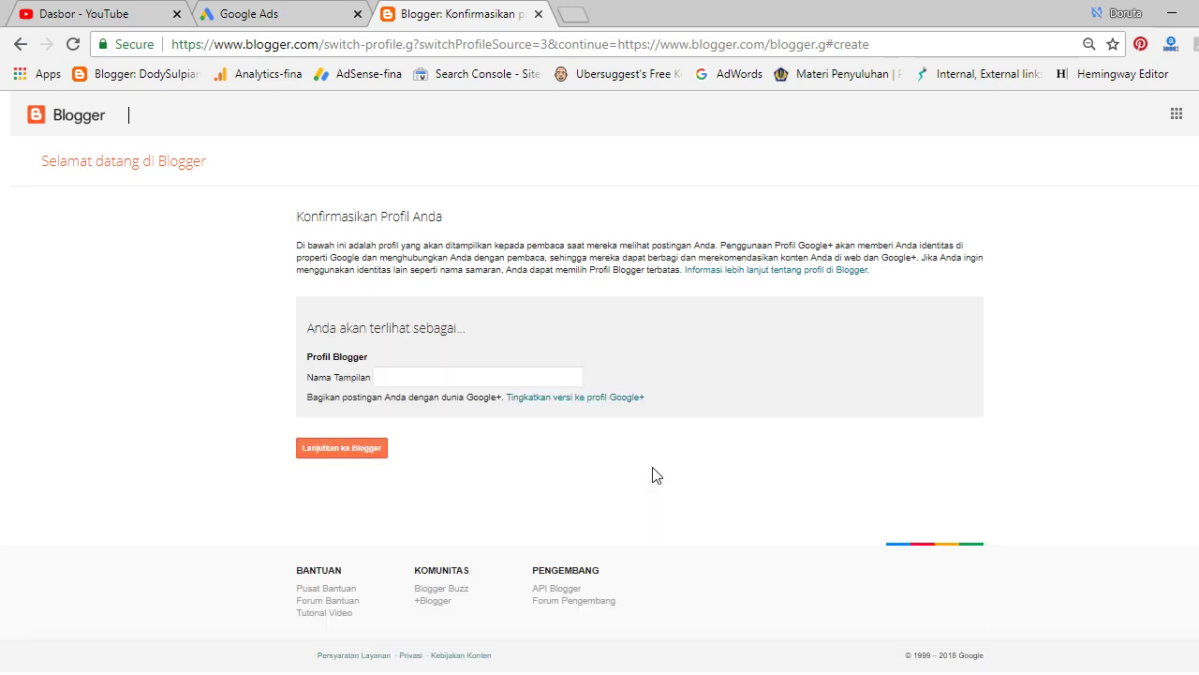
left_click(468, 382)
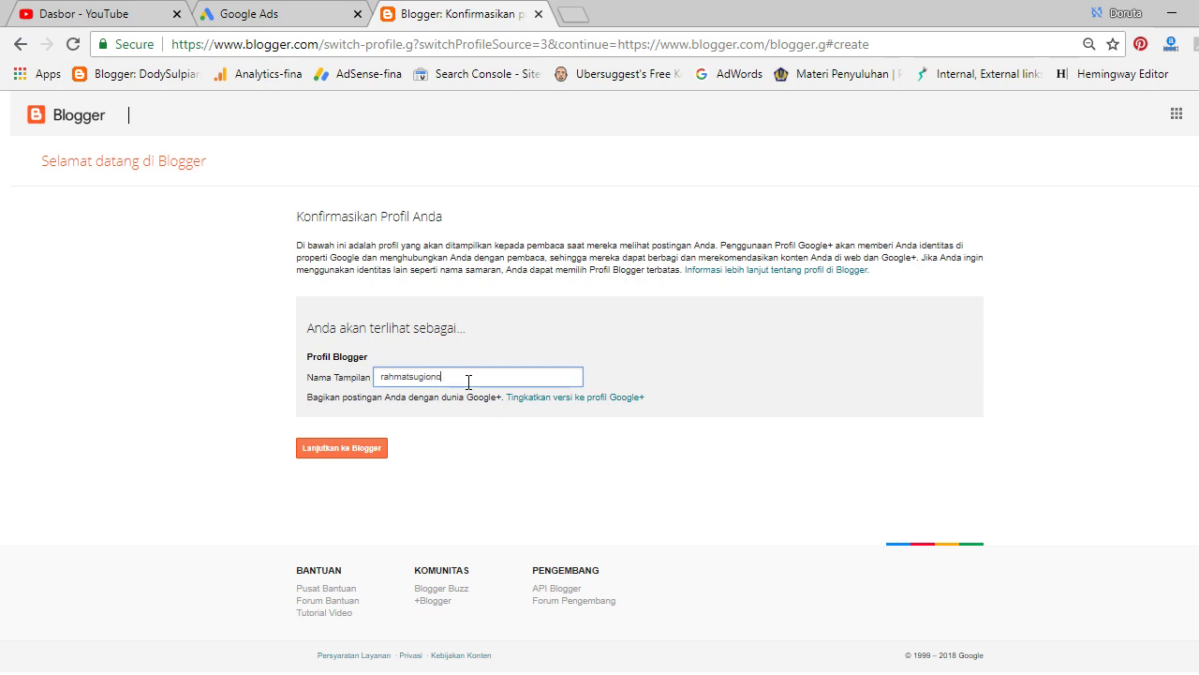
left_click(345, 443)
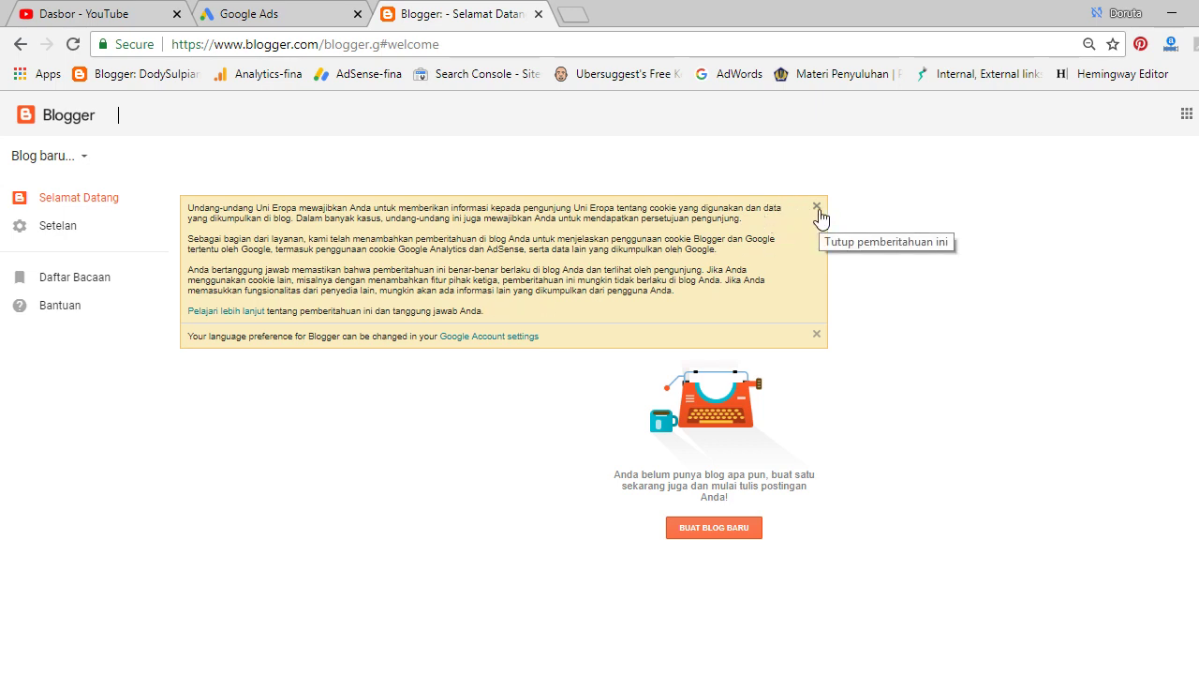
Dismiss the cookie and language notices and enter the new blog's title in Judul.
left_click(817, 208)
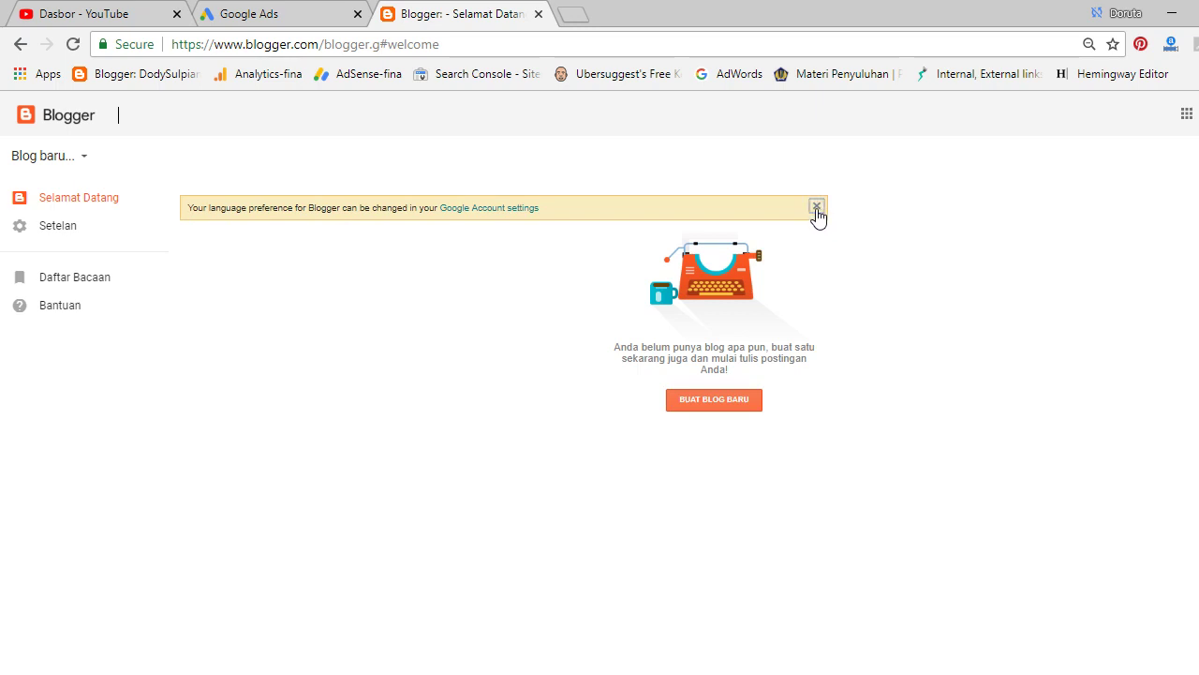
left_click(816, 207)
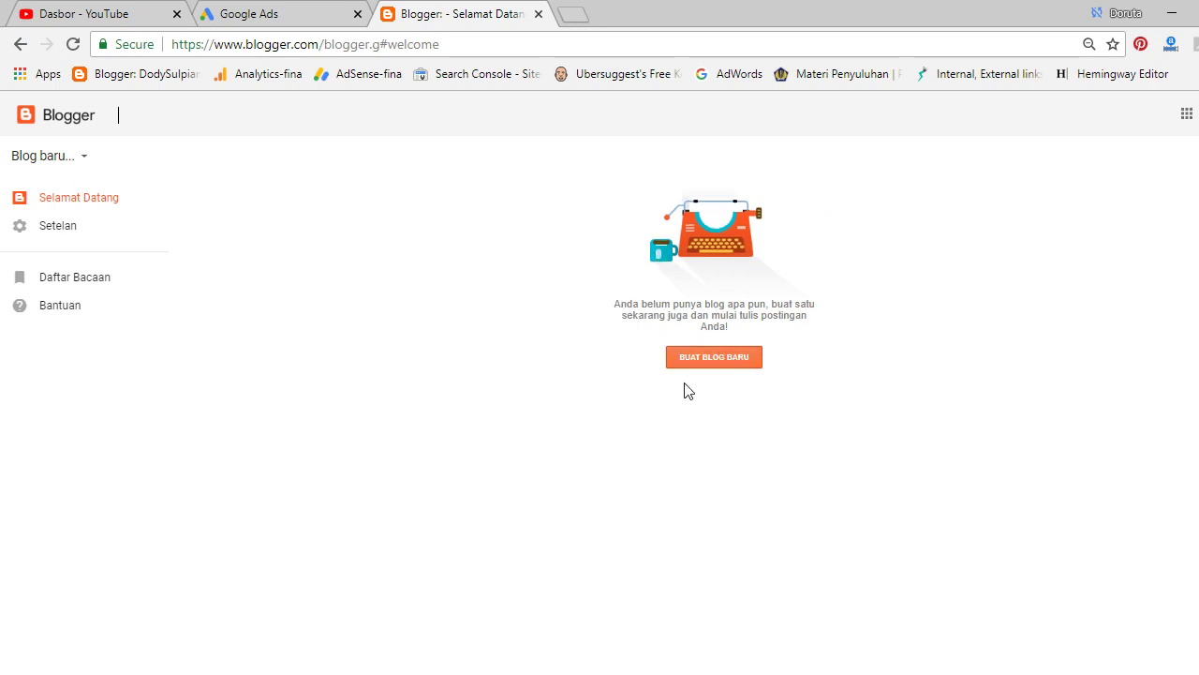
left_click(720, 375)
left_click(718, 363)
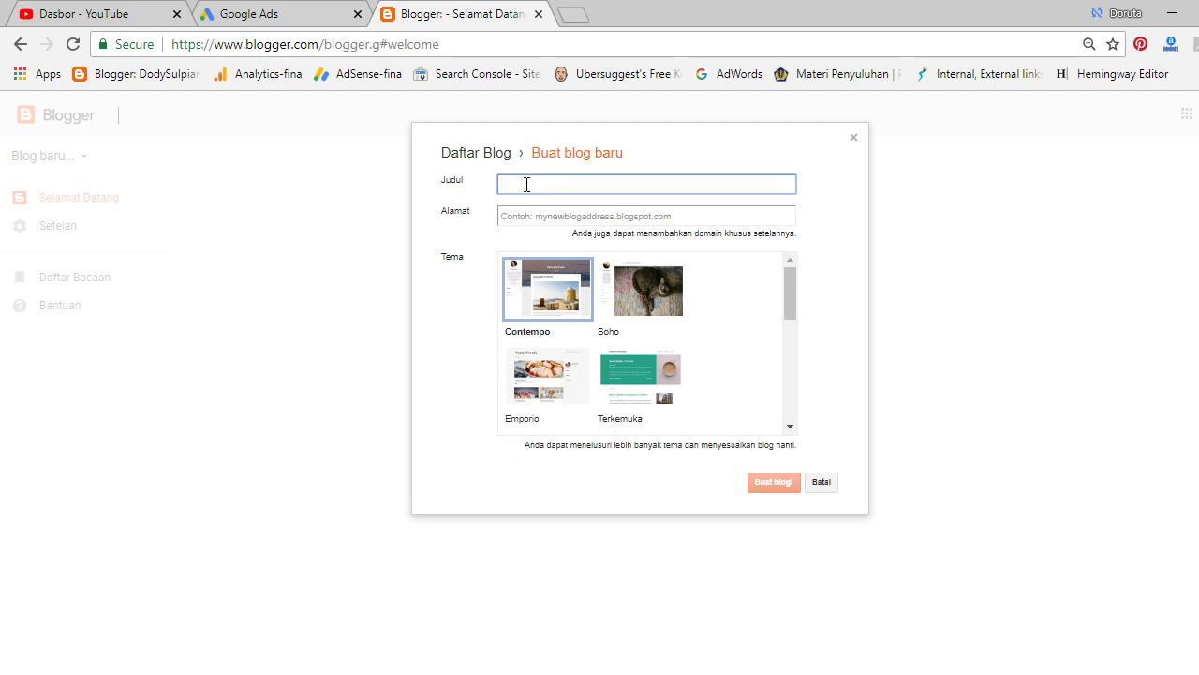
Enter a blogspot address from the owner's name, appending '6' until it's available.
left_click(532, 216)
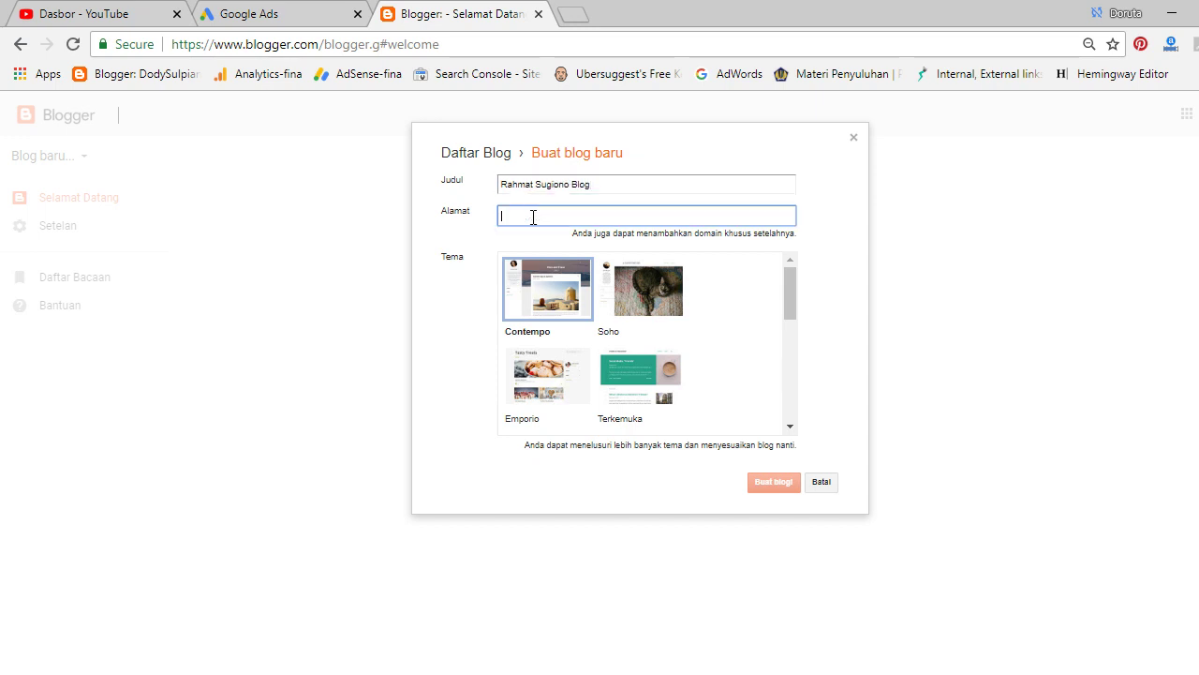
type("ra")
key("BackSpace")
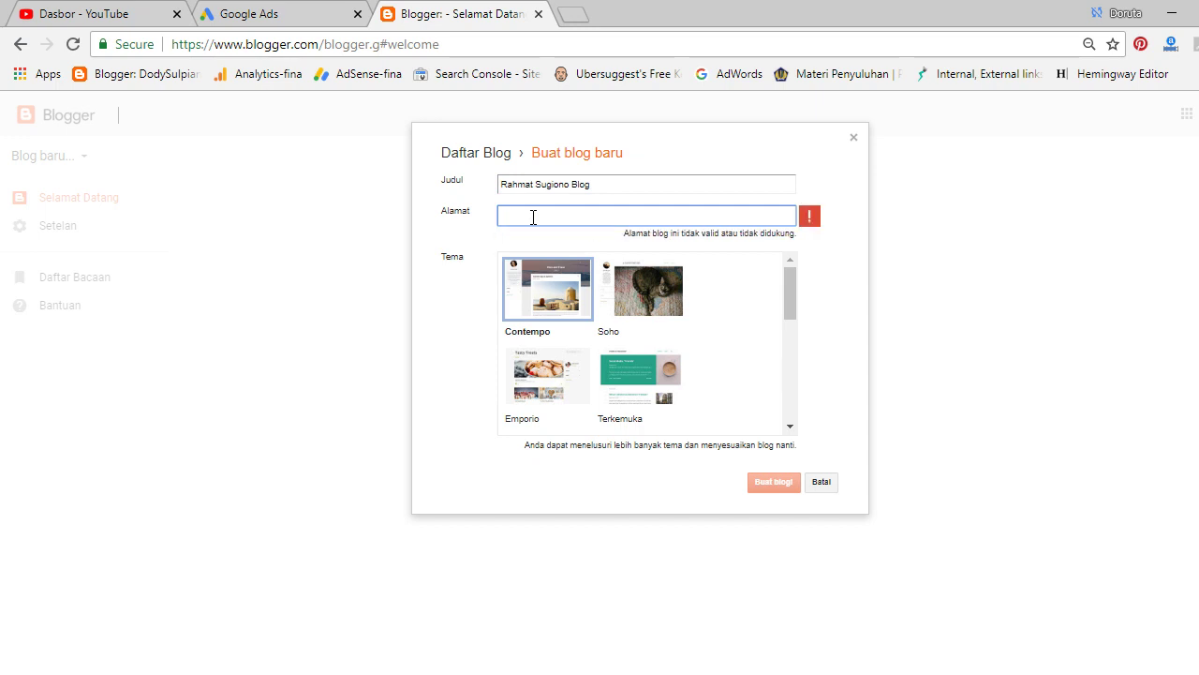
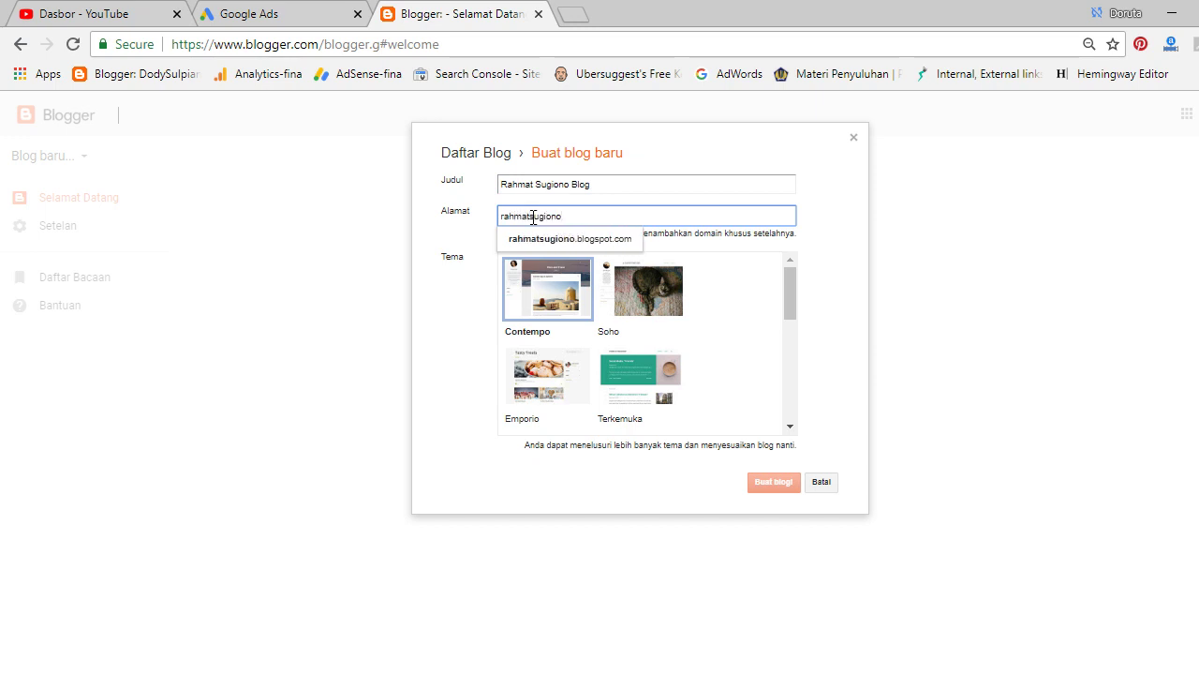
left_click(572, 240)
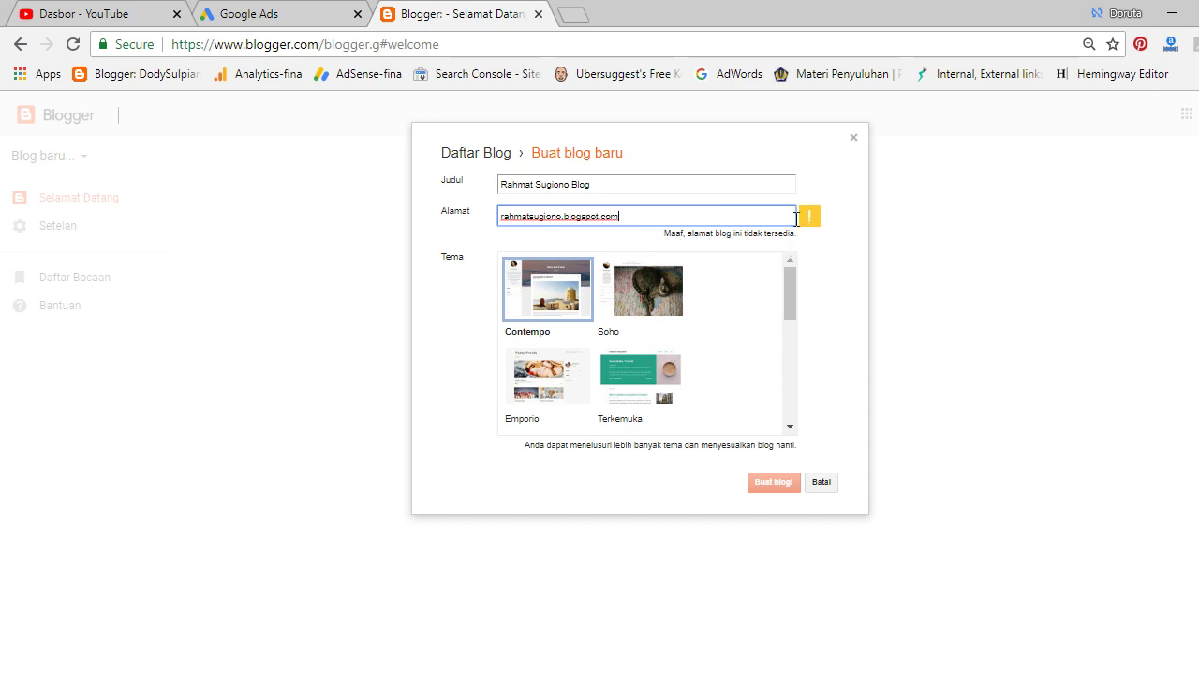
left_click(561, 217)
type("6")
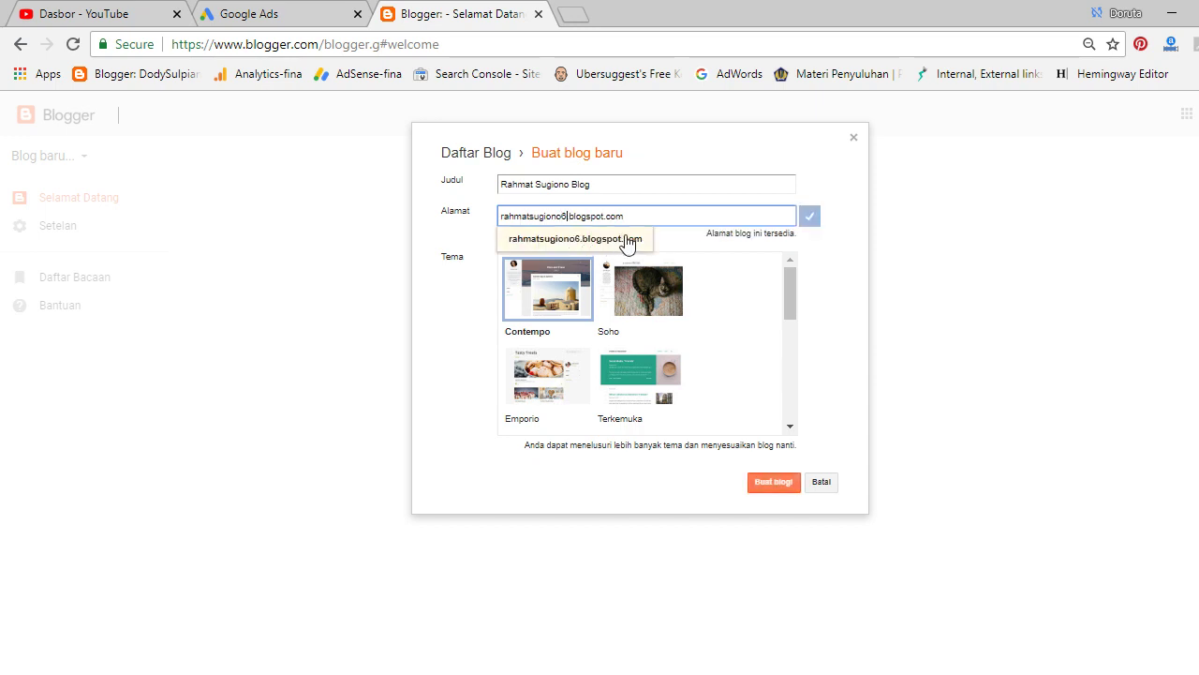
left_click(624, 238)
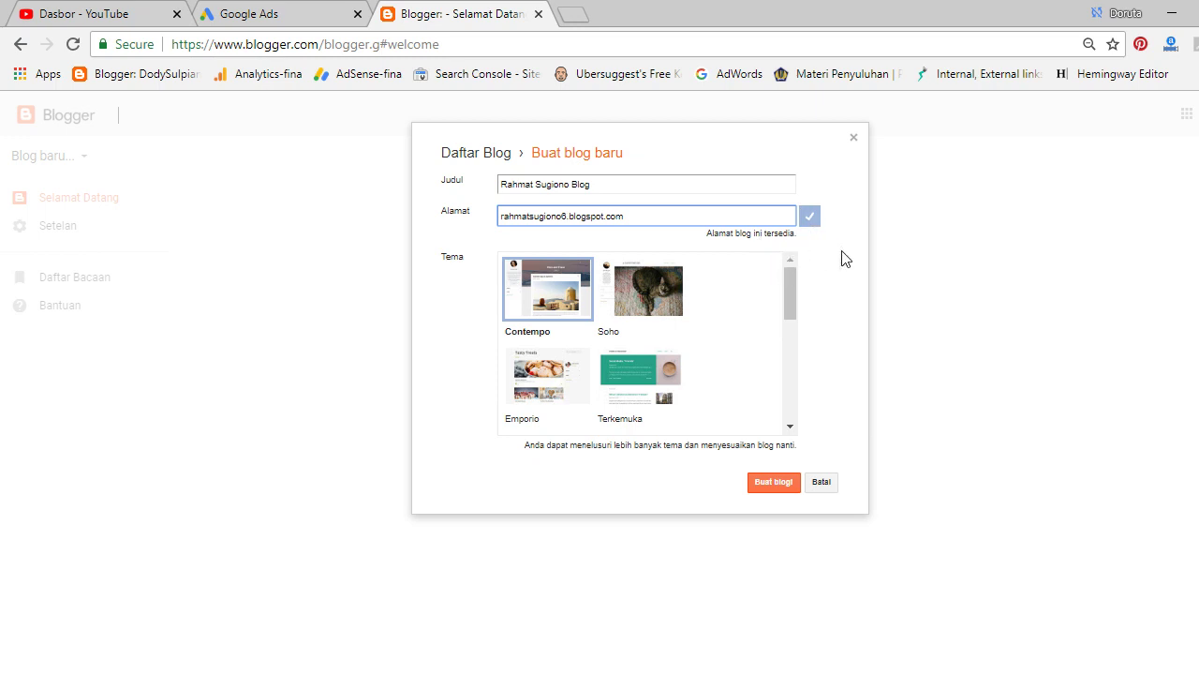
Create the blog, decline the Google Domains offer with 'Lain kali', and reach Setelan.
left_click(765, 492)
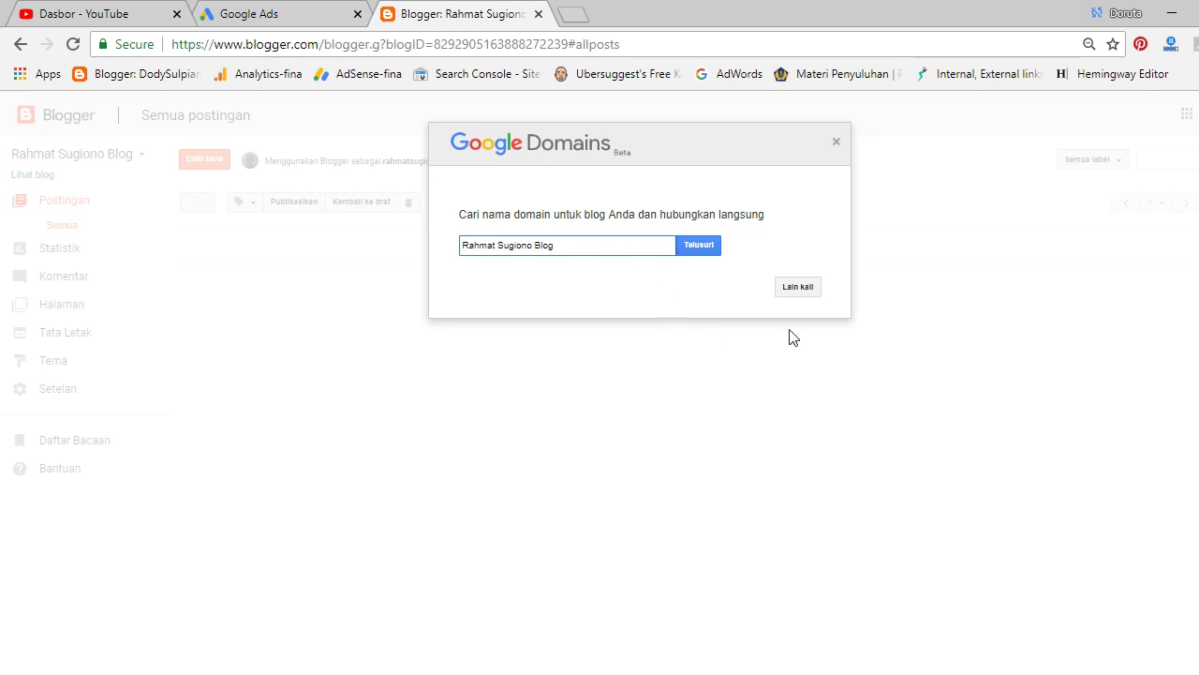
left_click(811, 289)
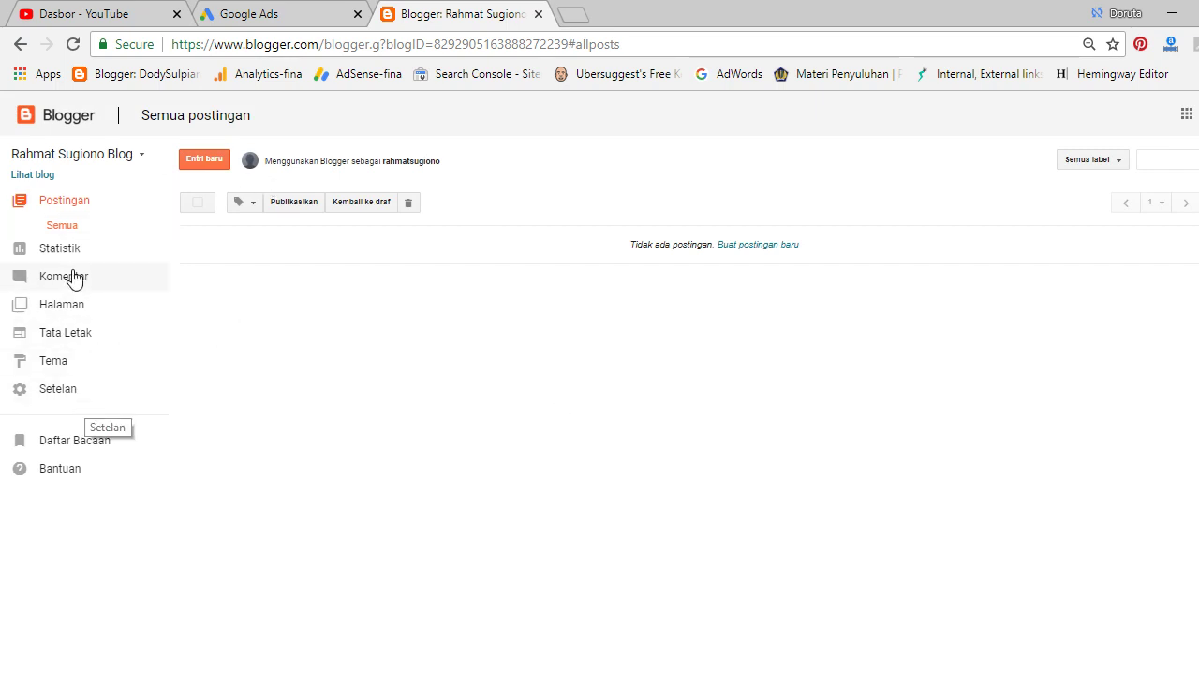
left_click(75, 404)
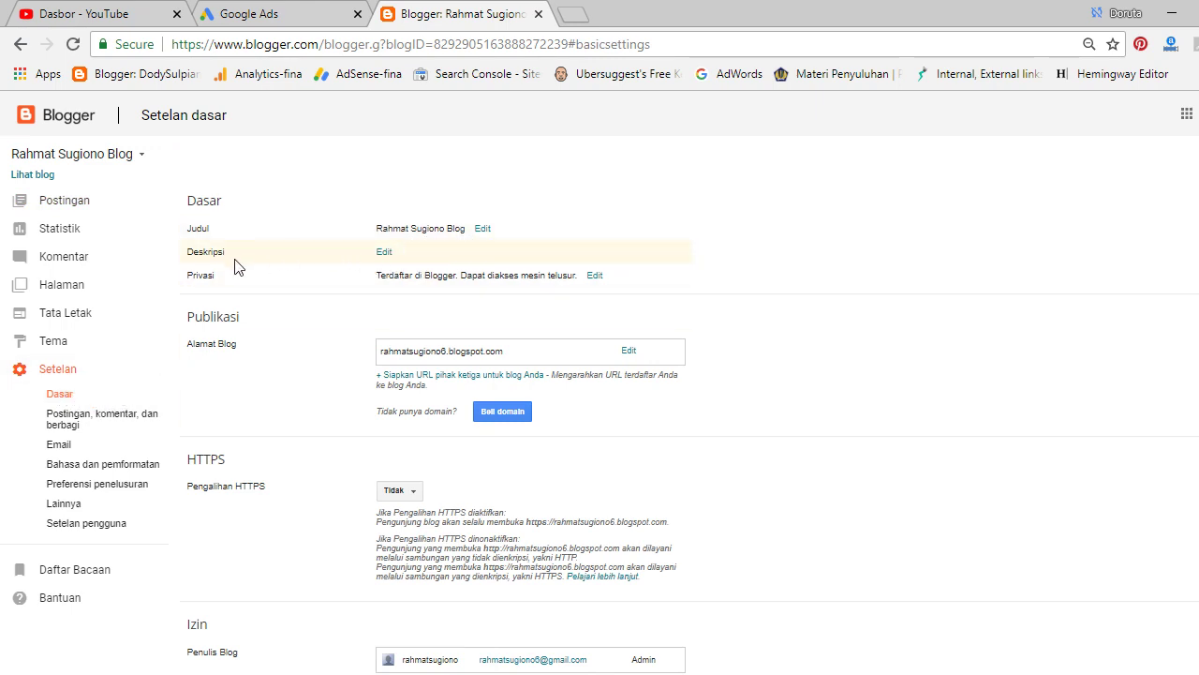
Set the blog description to 'Blog Mengenai Dunia Bisnis' and save it.
left_click(383, 255)
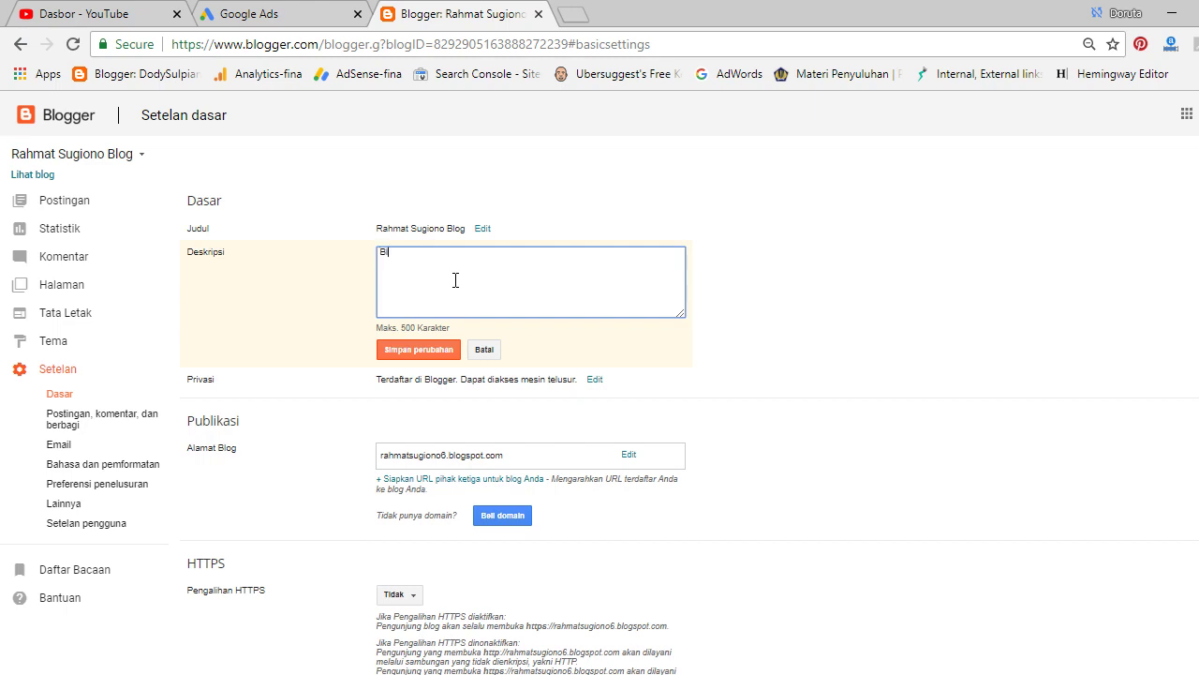
type("Blog Mengenai Dunia Bisnis")
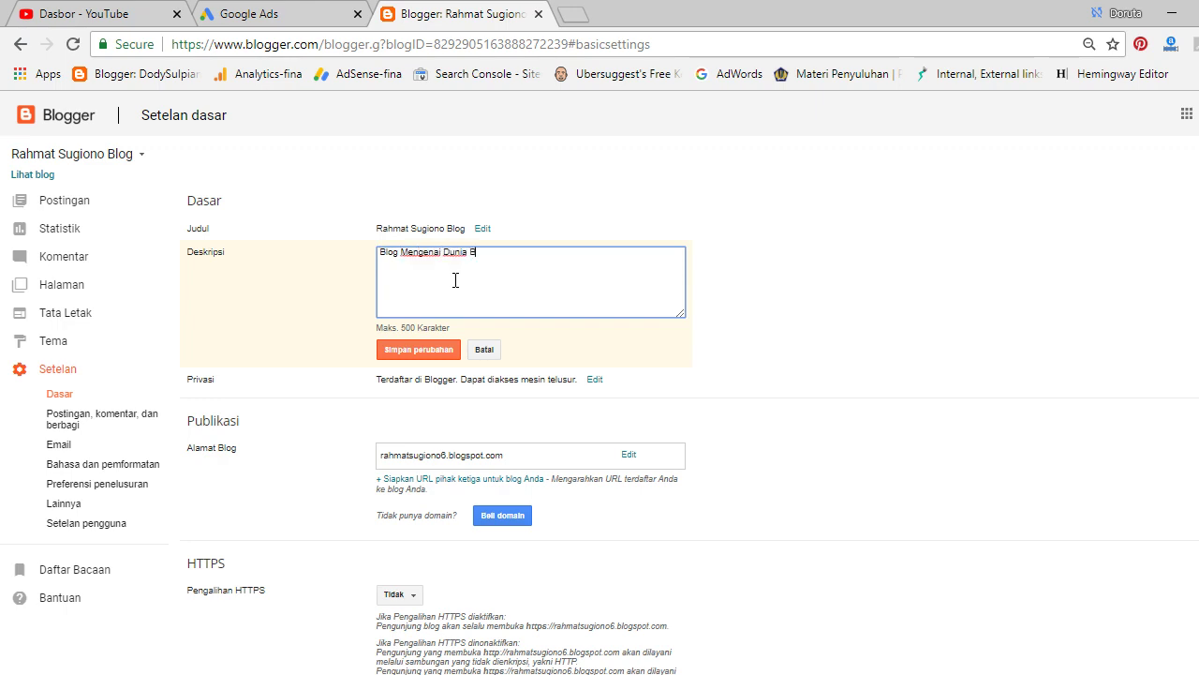
left_click(413, 356)
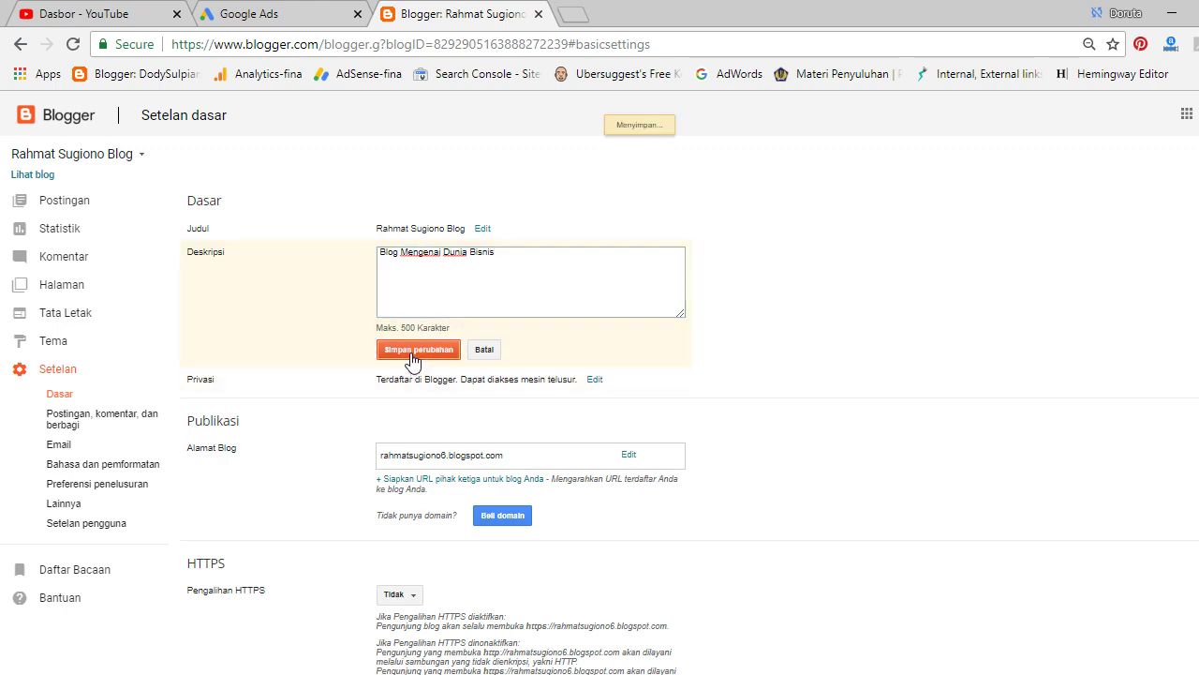
Switch the HTTPS redirect (Pengalihan HTTPS) to Ya.
scroll(413, 354, "down", 1)
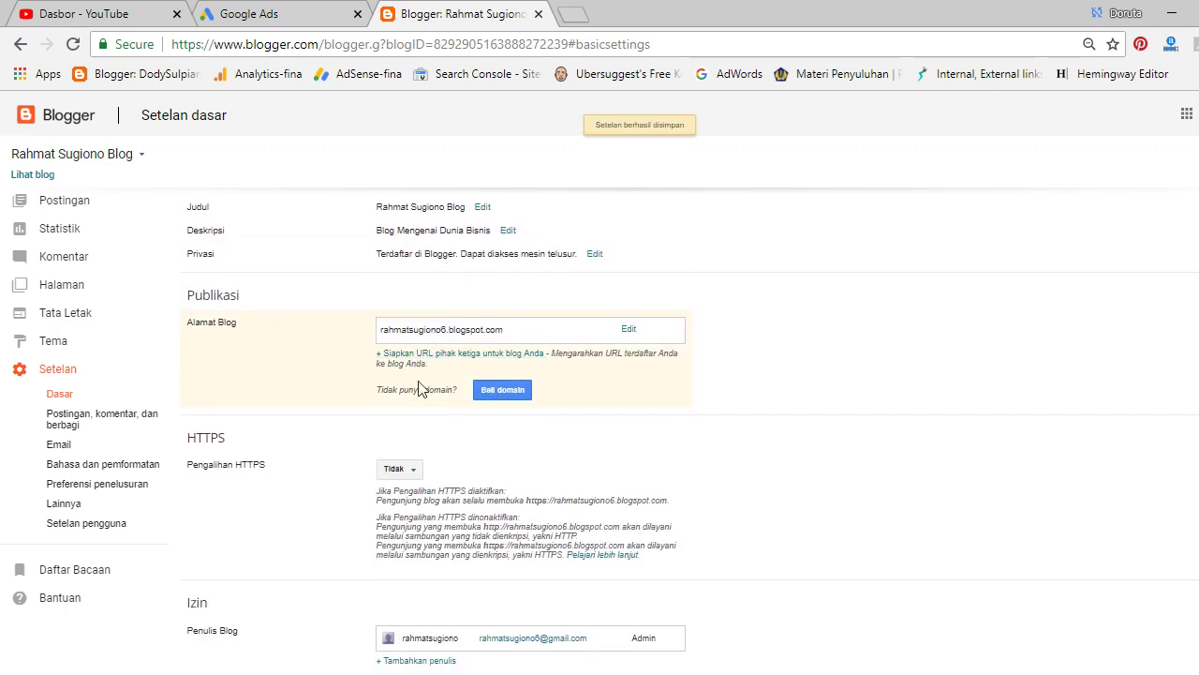
left_click(396, 470)
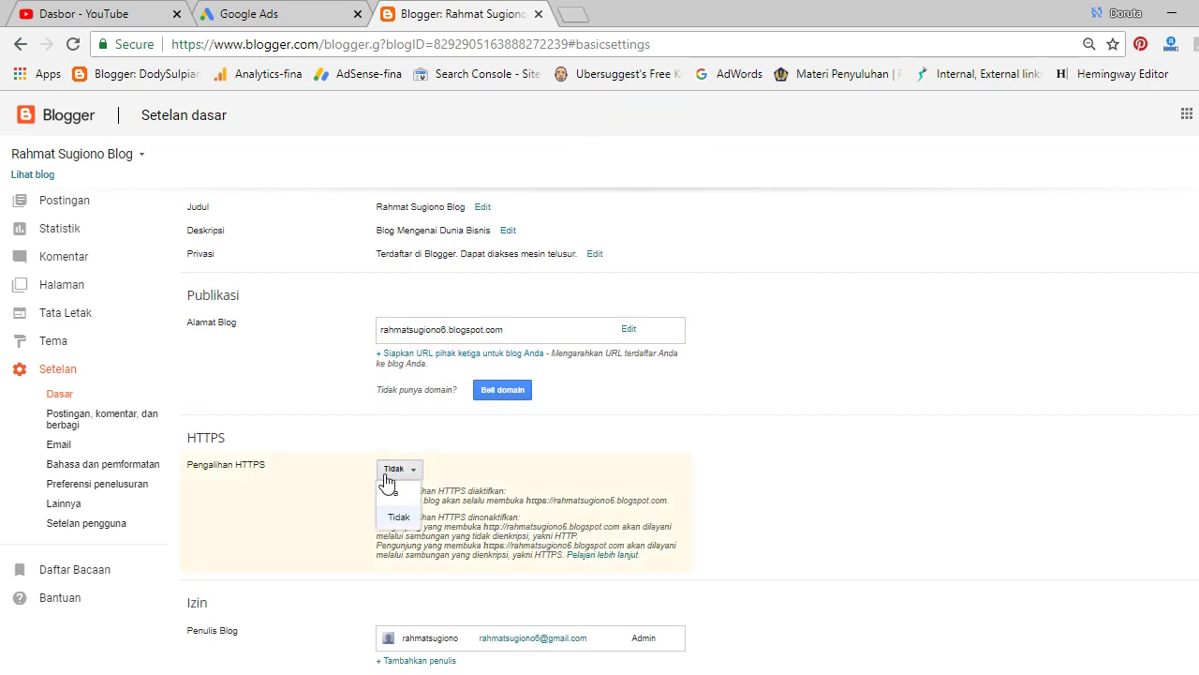
left_click(395, 494)
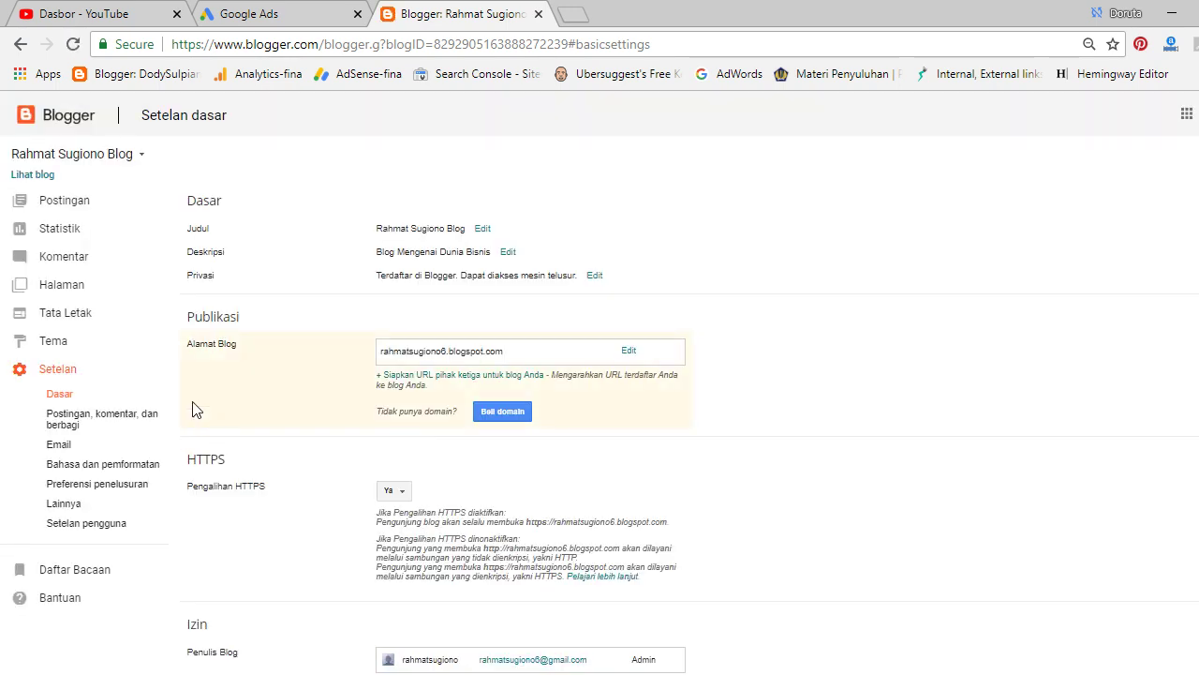
Keep comment location Tersemat, set word verification to Tidak, and save the comment settings.
left_click(86, 429)
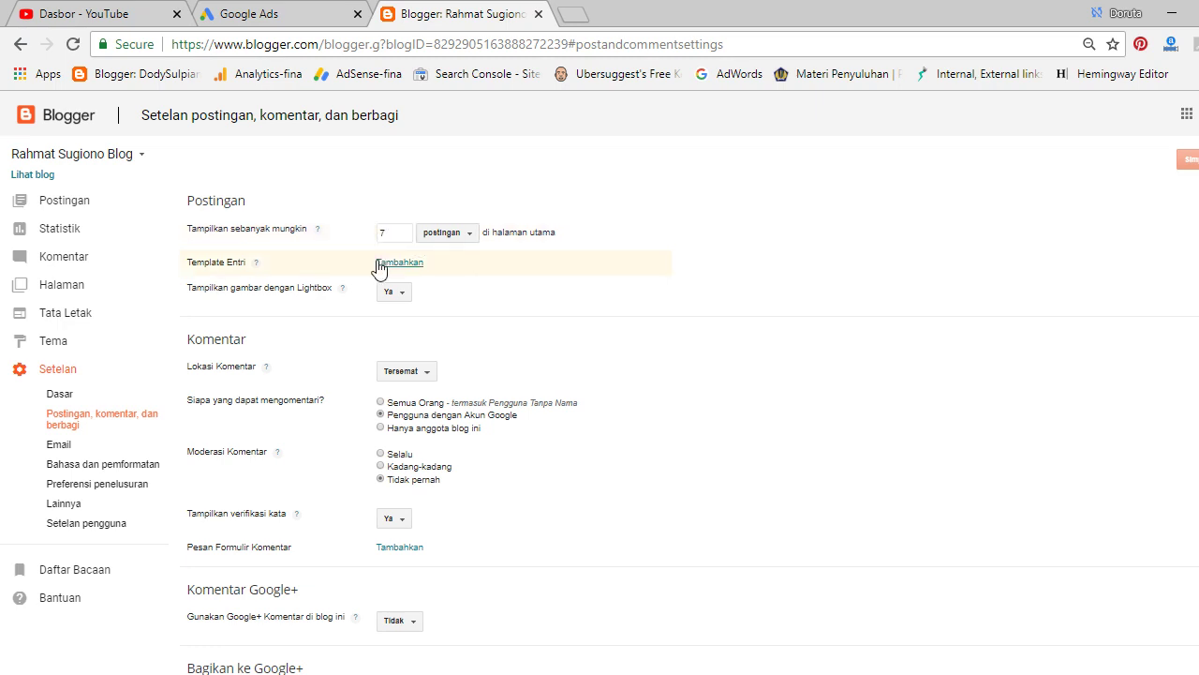
scroll(519, 391, "down", 1)
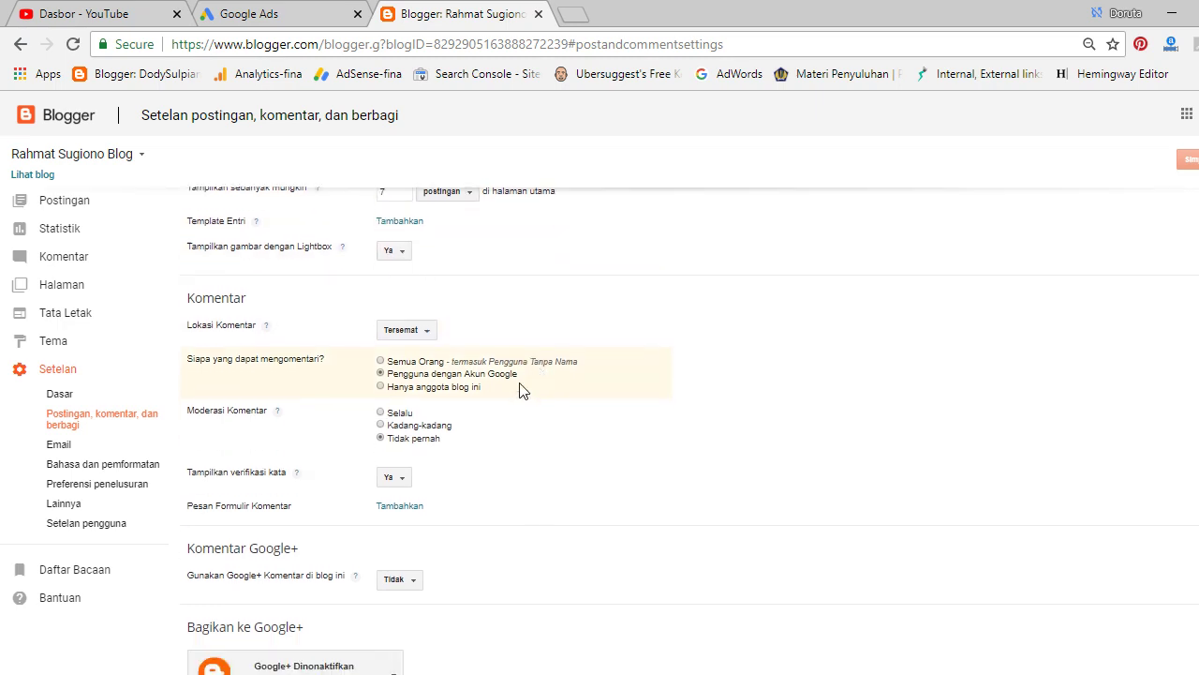
left_click(427, 323)
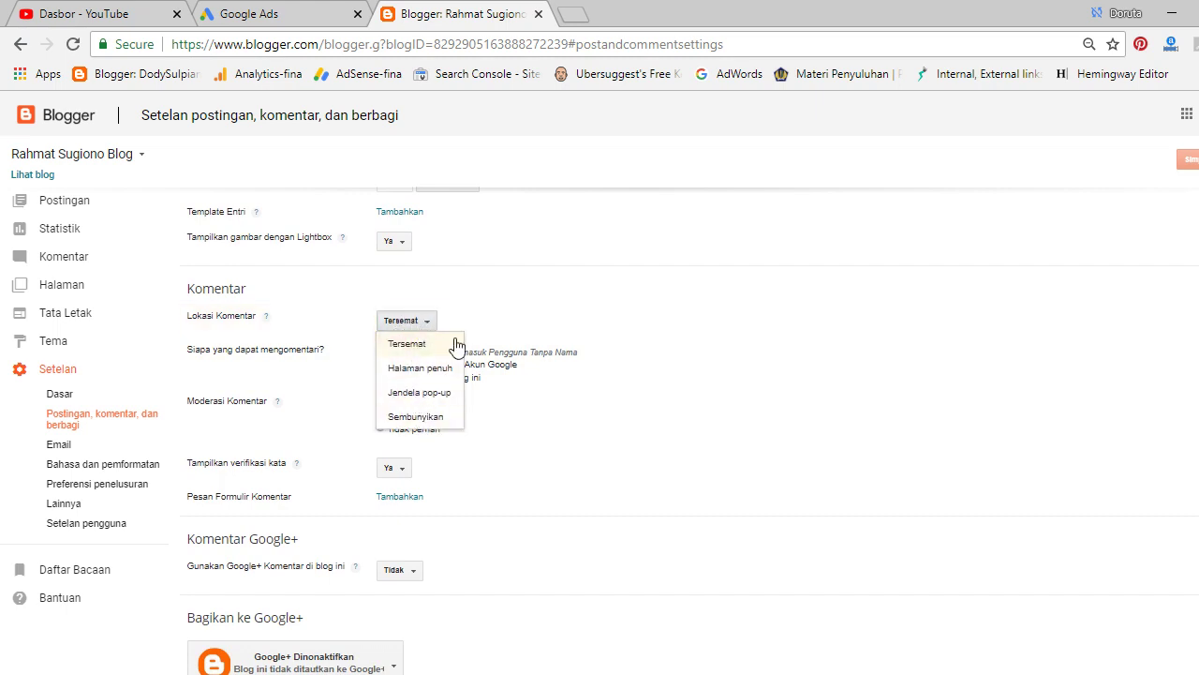
left_click(455, 343)
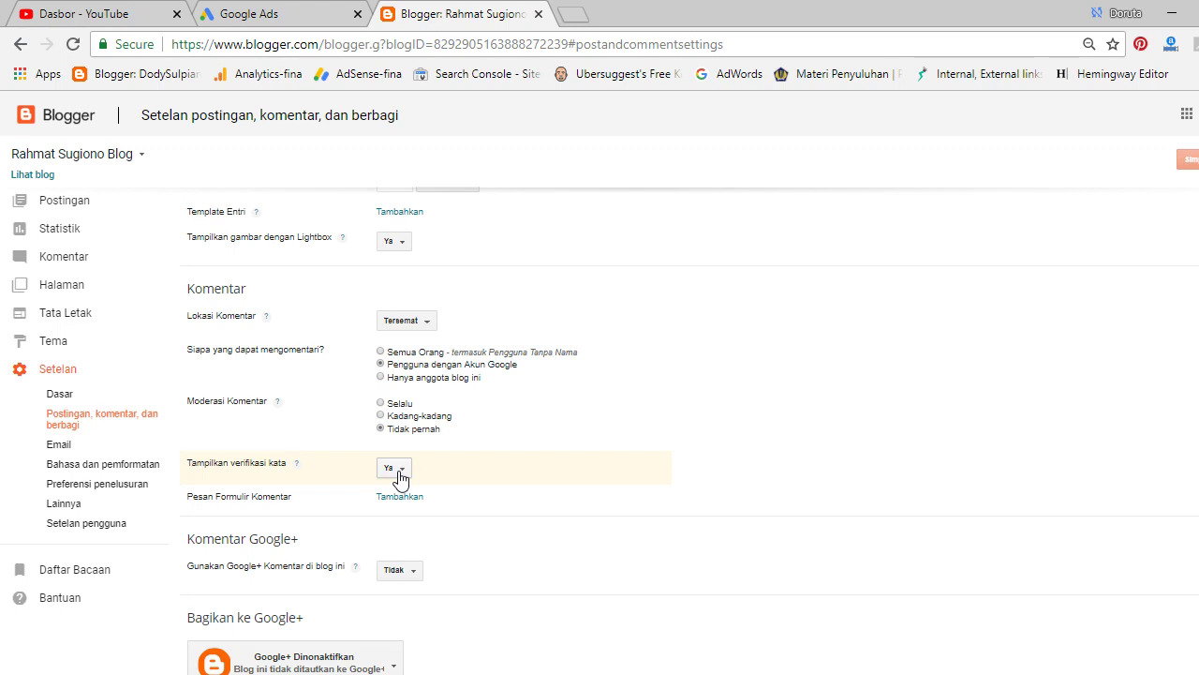
left_click(400, 478)
left_click(398, 516)
left_click(1187, 159)
left_click(91, 466)
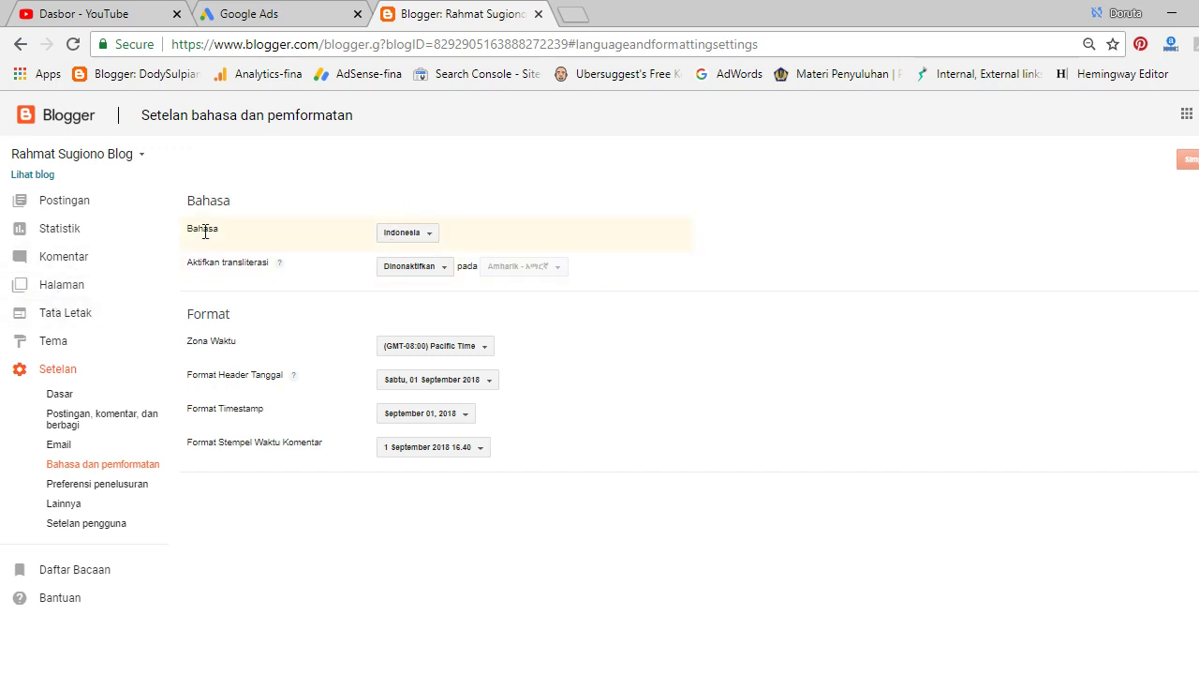
Change the blog language to Inggris (Amerika Serikat) - English (United States) and save.
left_click(421, 236)
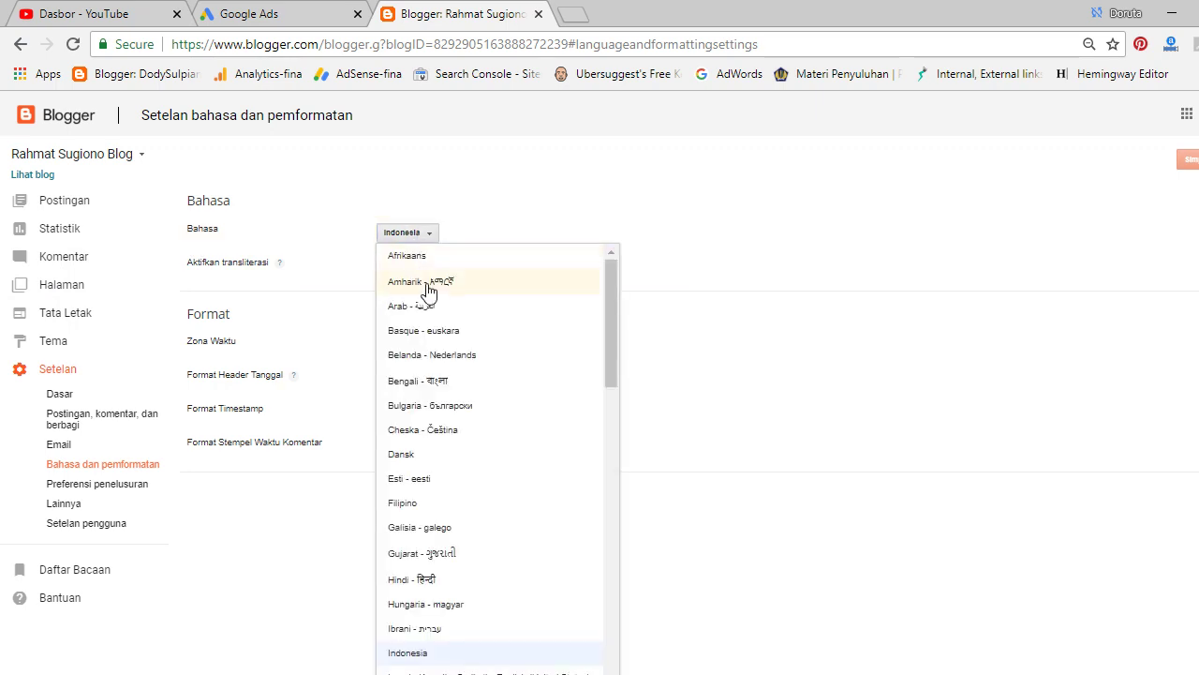
scroll(470, 483, "down", 2)
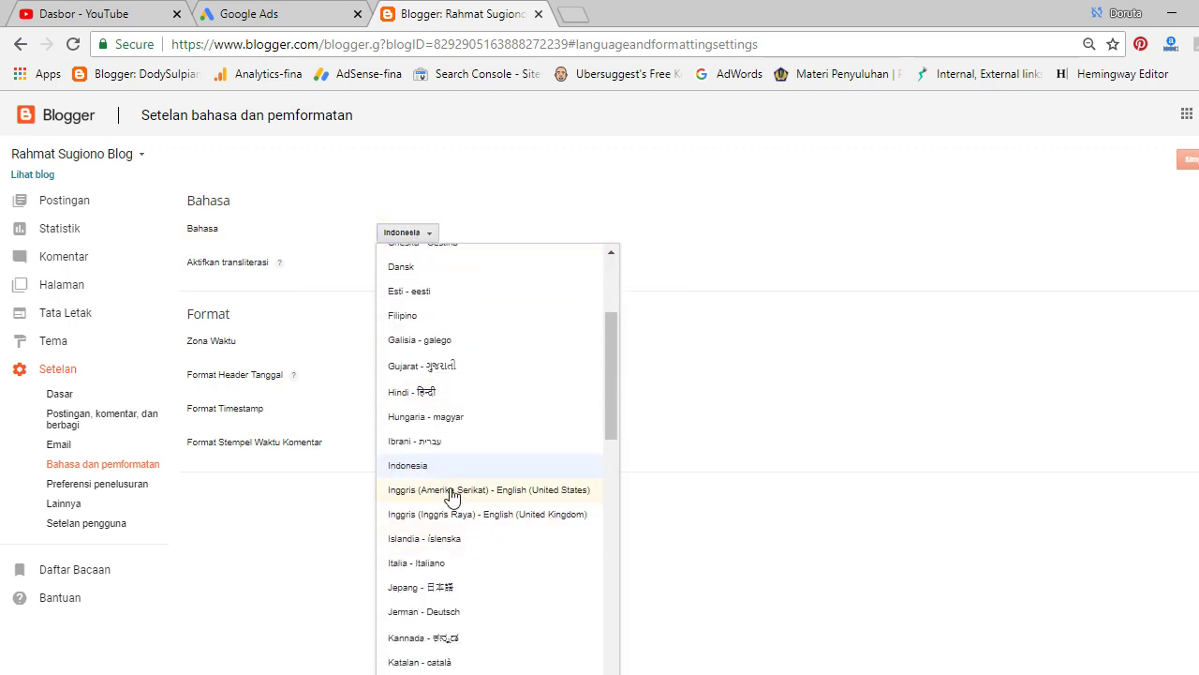
left_click(551, 492)
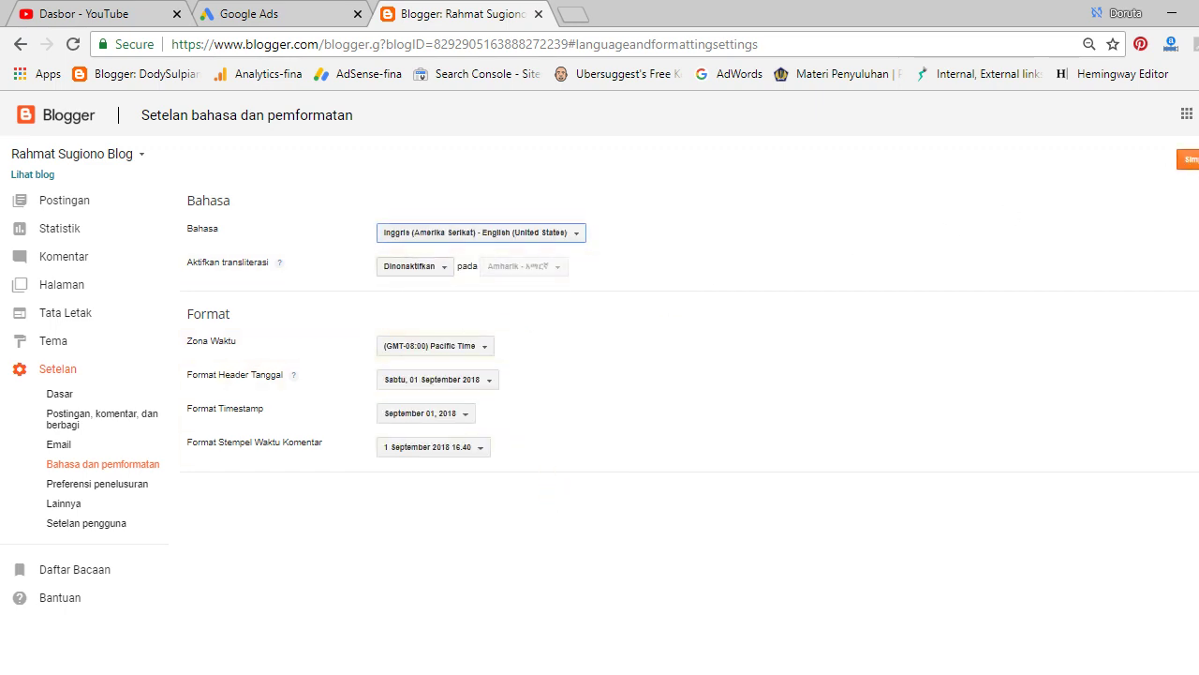
left_click(1189, 159)
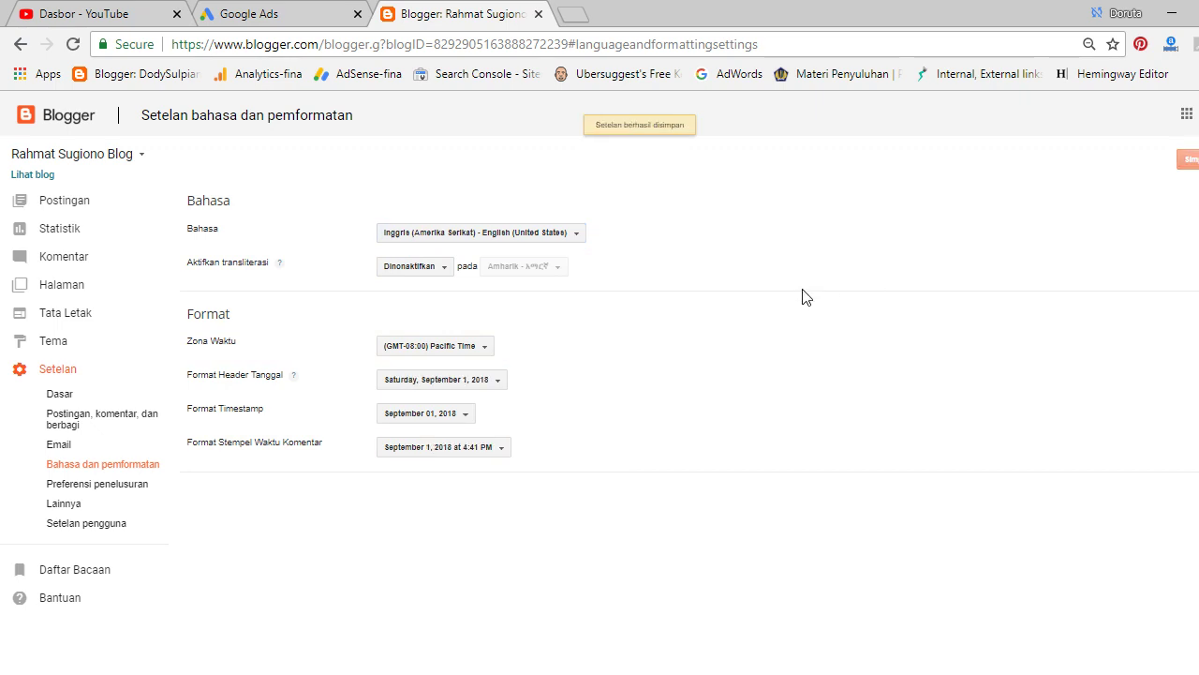
Enable the search meta description under Preferensi penelusuran by setting Deskripsi to Ya, and save.
left_click(107, 492)
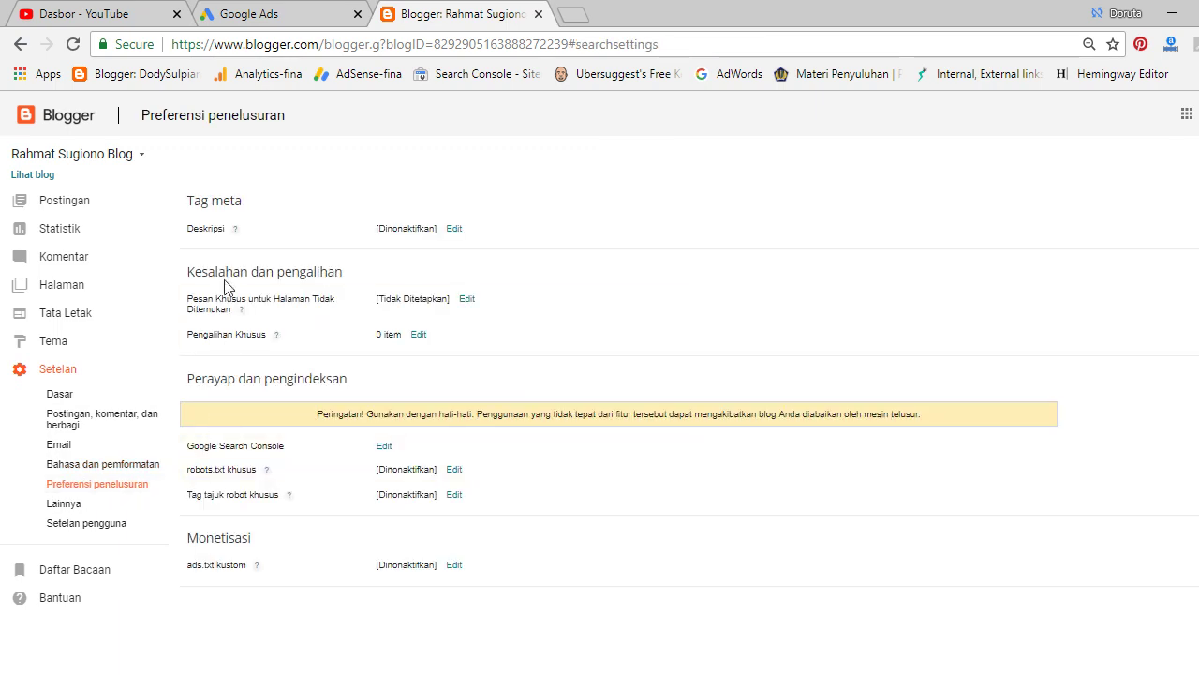
left_click(454, 229)
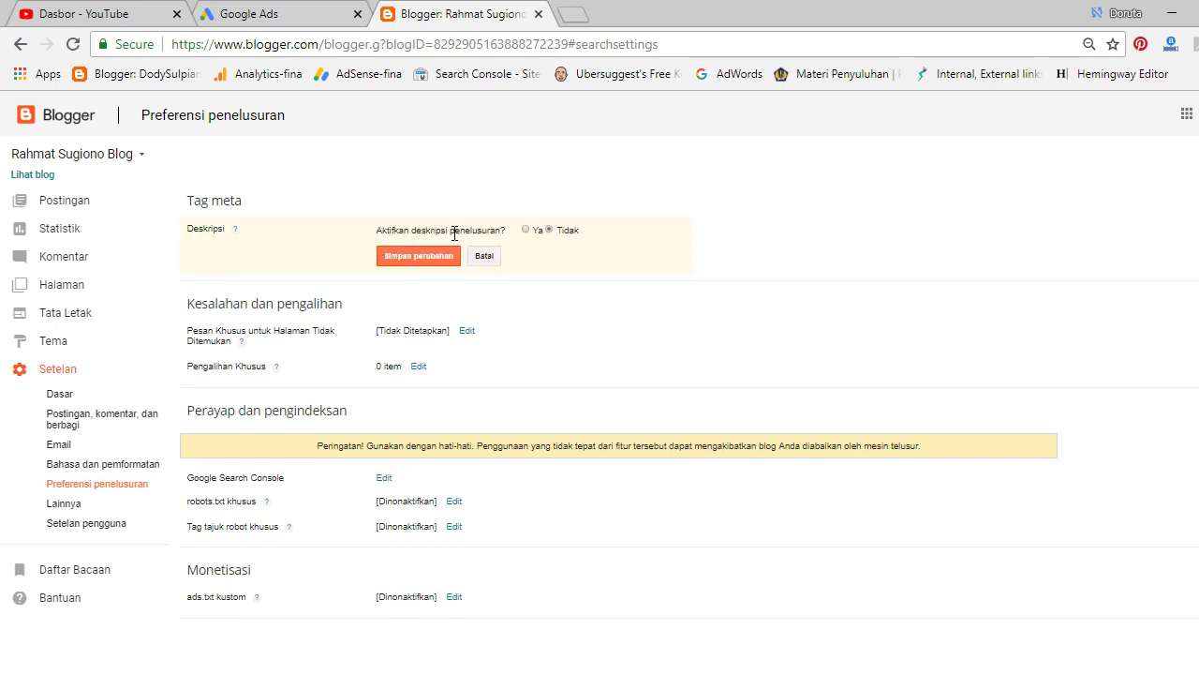
left_click(525, 230)
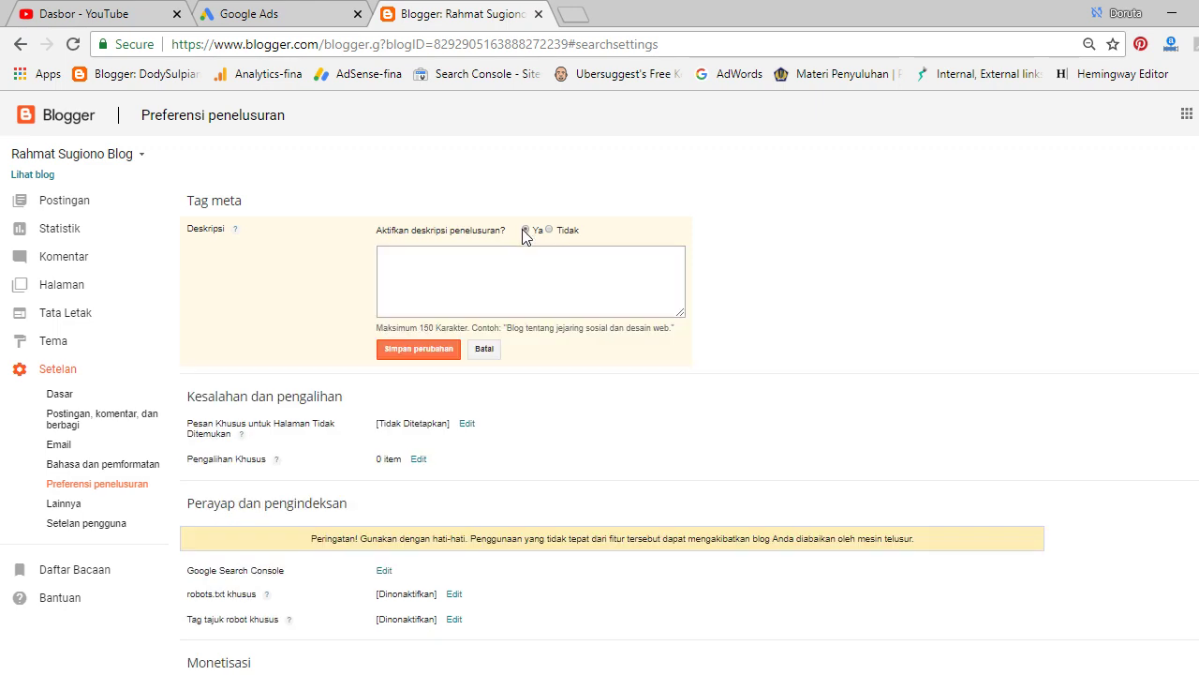
left_click(429, 361)
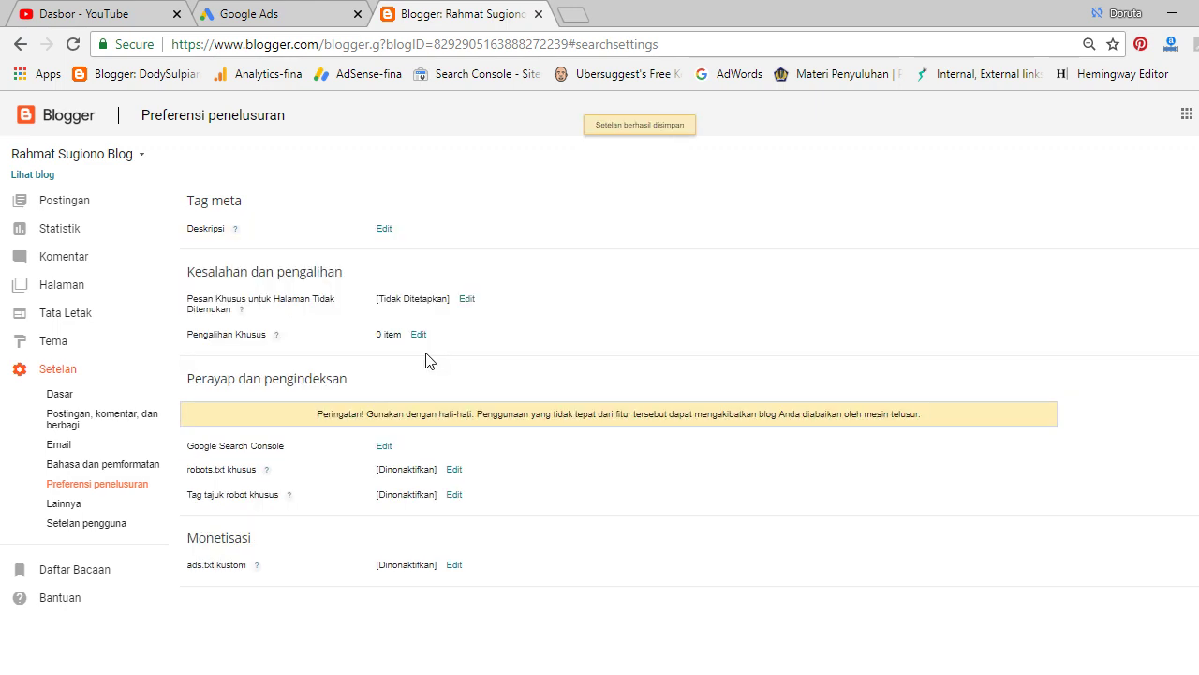
Browse the Lainnya and Setelan pengguna settings, then return to Setelan dasar.
left_click(94, 507)
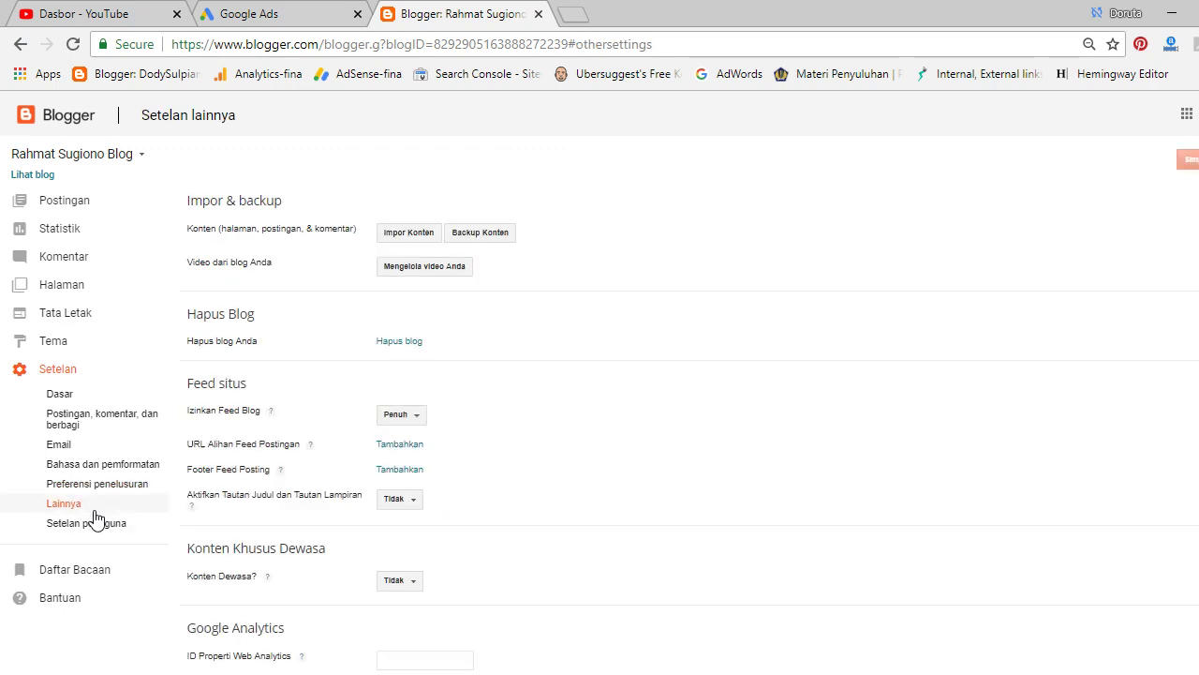
left_click(96, 527)
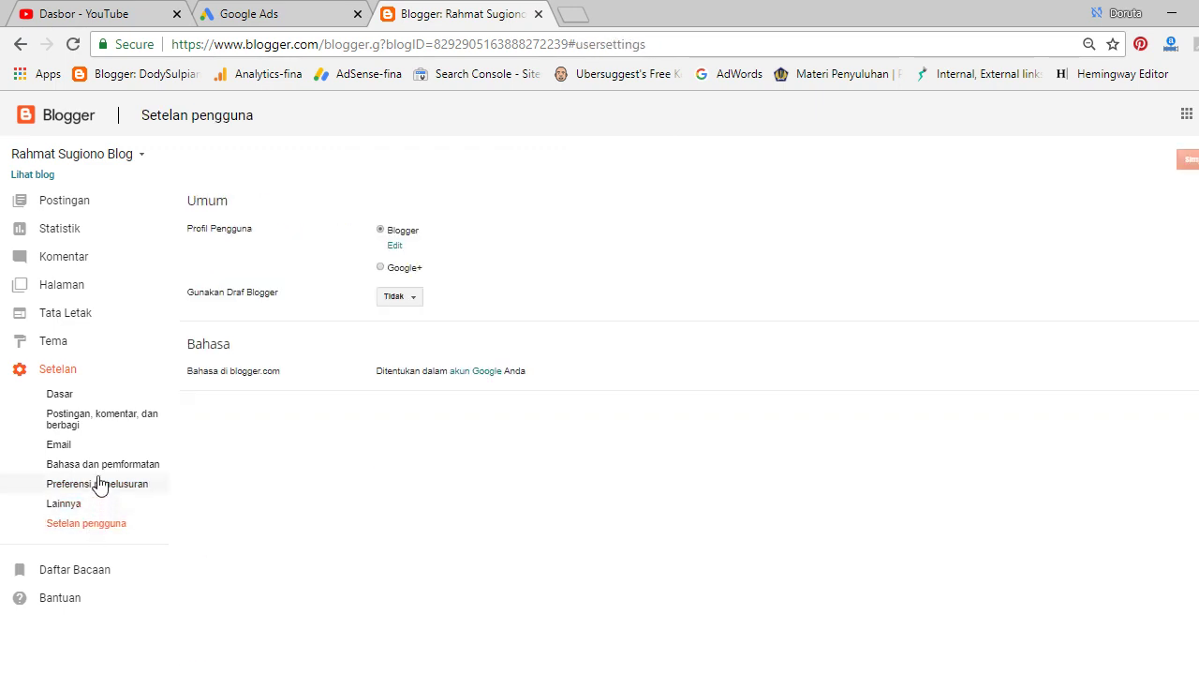
left_click(60, 394)
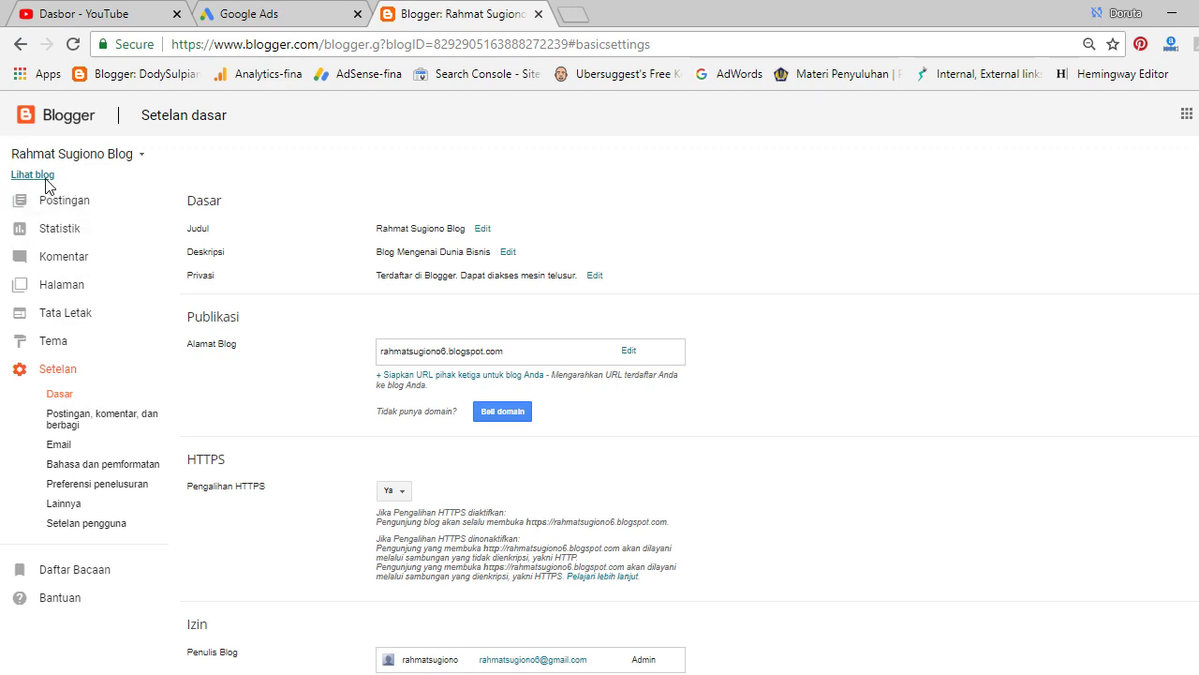
View the live blog in a new tab, open and close its menu drawer, then return to Blogger settings.
left_click(45, 178)
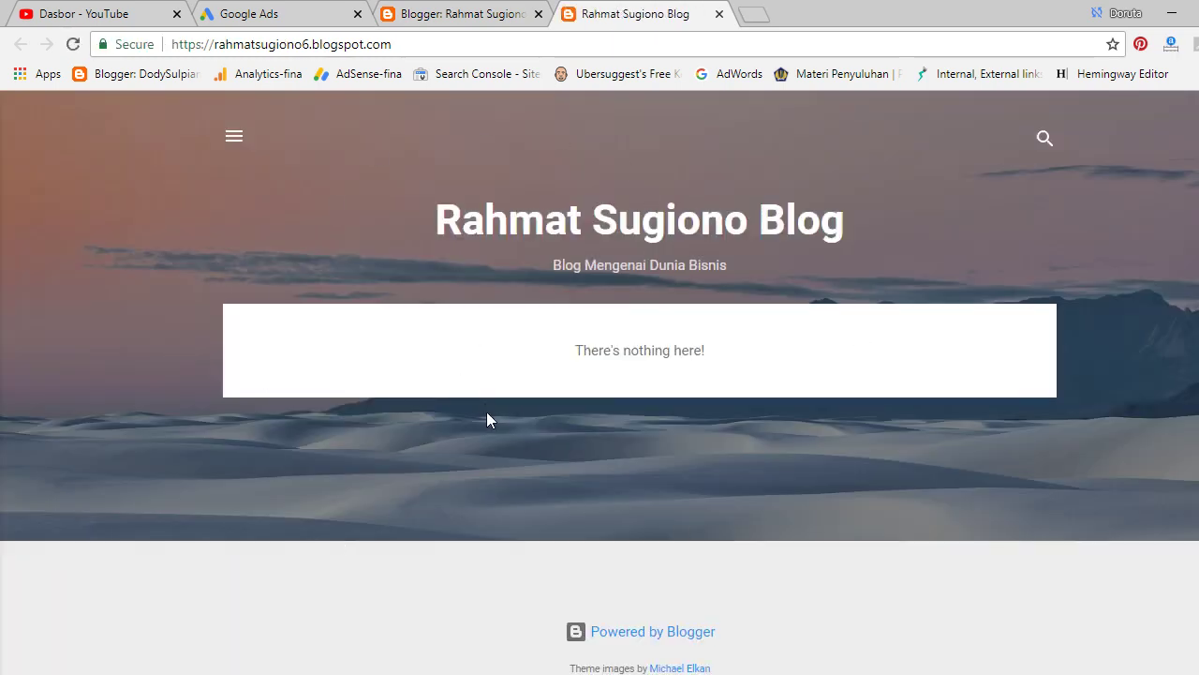
left_click(235, 147)
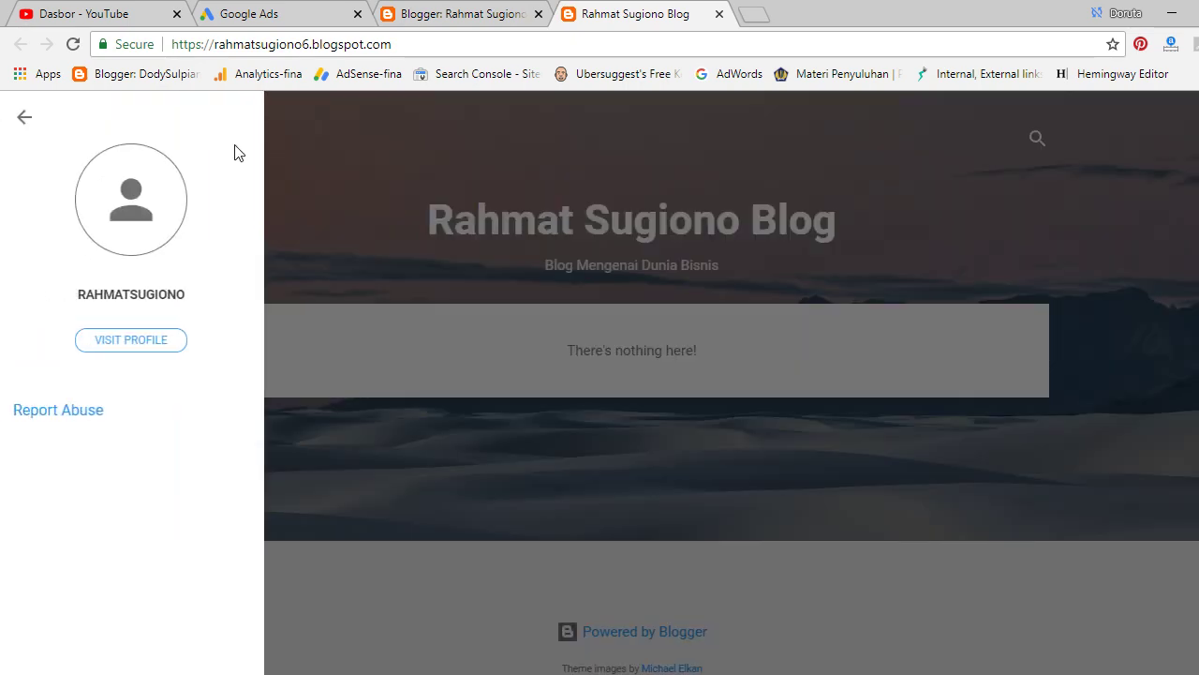
left_click(320, 141)
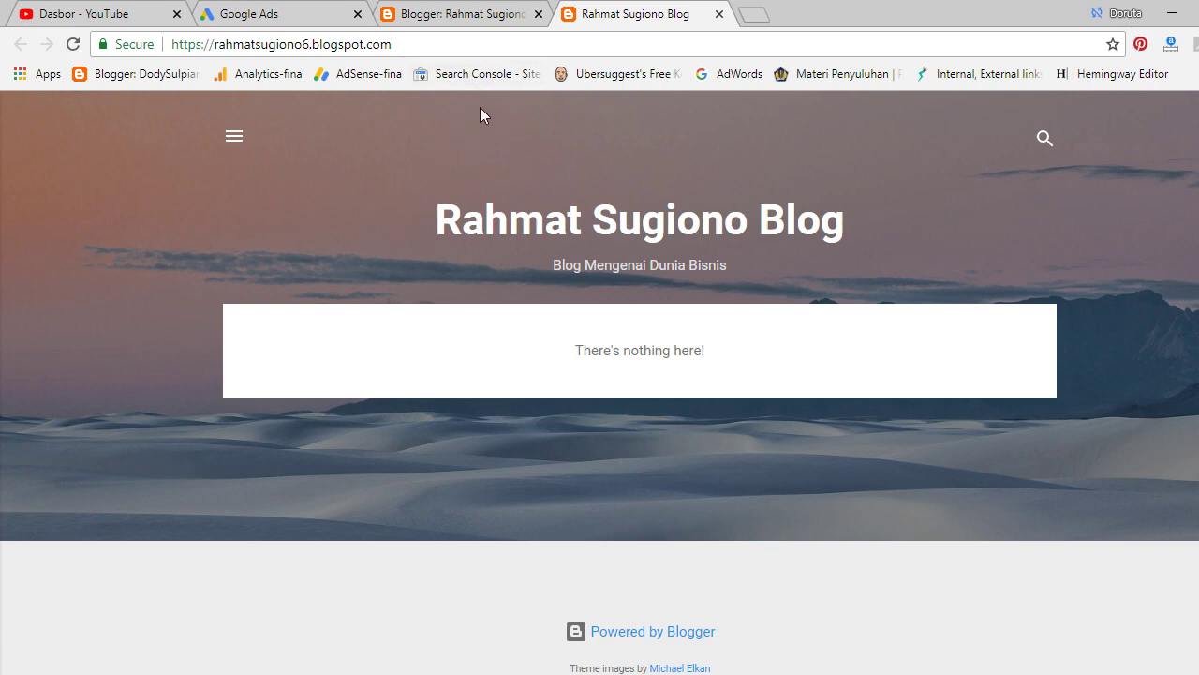
left_click(469, 14)
left_click(607, 17)
left_click(441, 14)
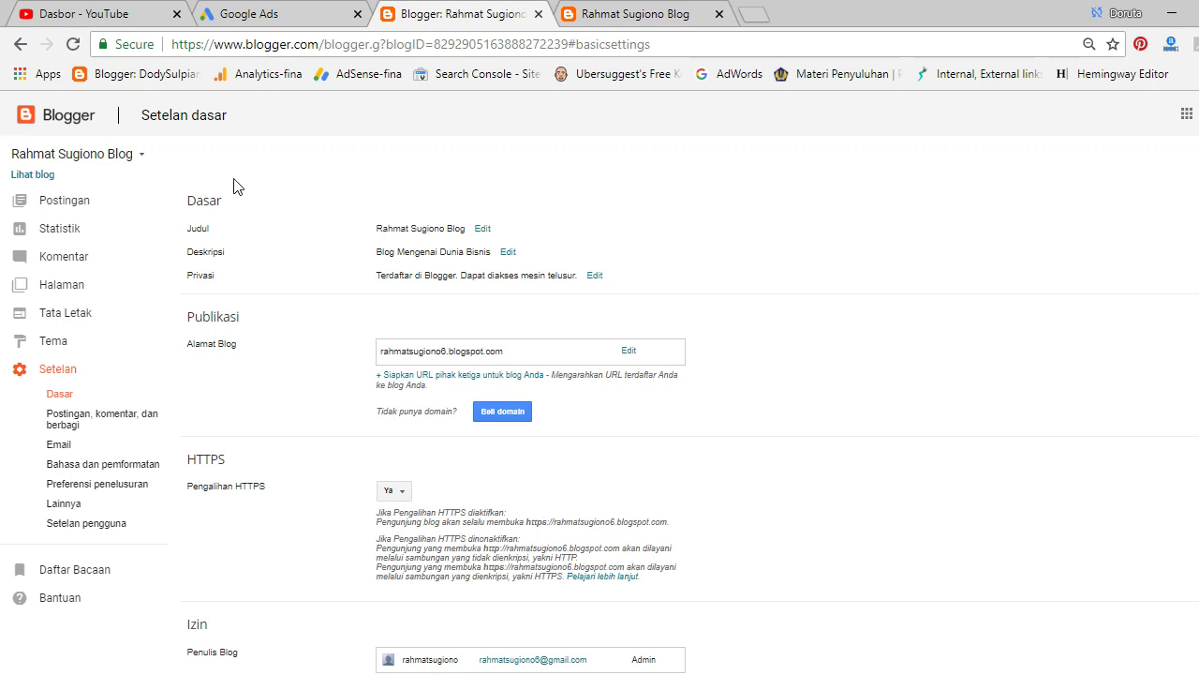
Go through Postingan and Tema to reach the Tata Letak page showing the blog's gadgets.
left_click(101, 212)
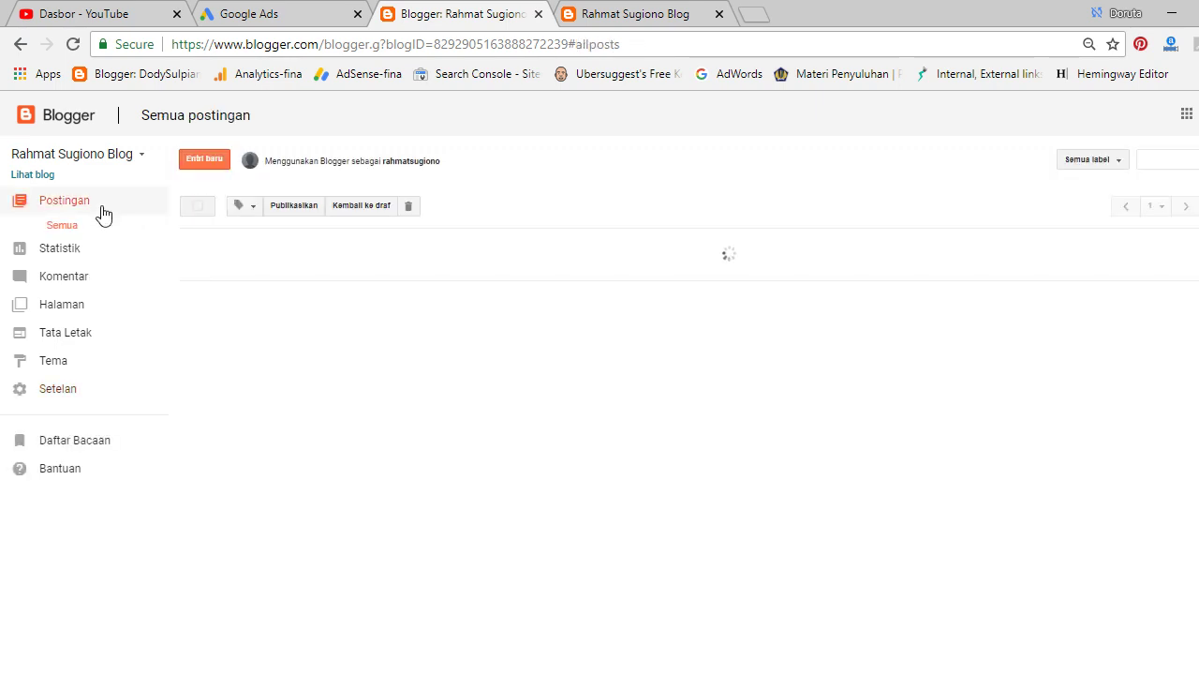
left_click(103, 371)
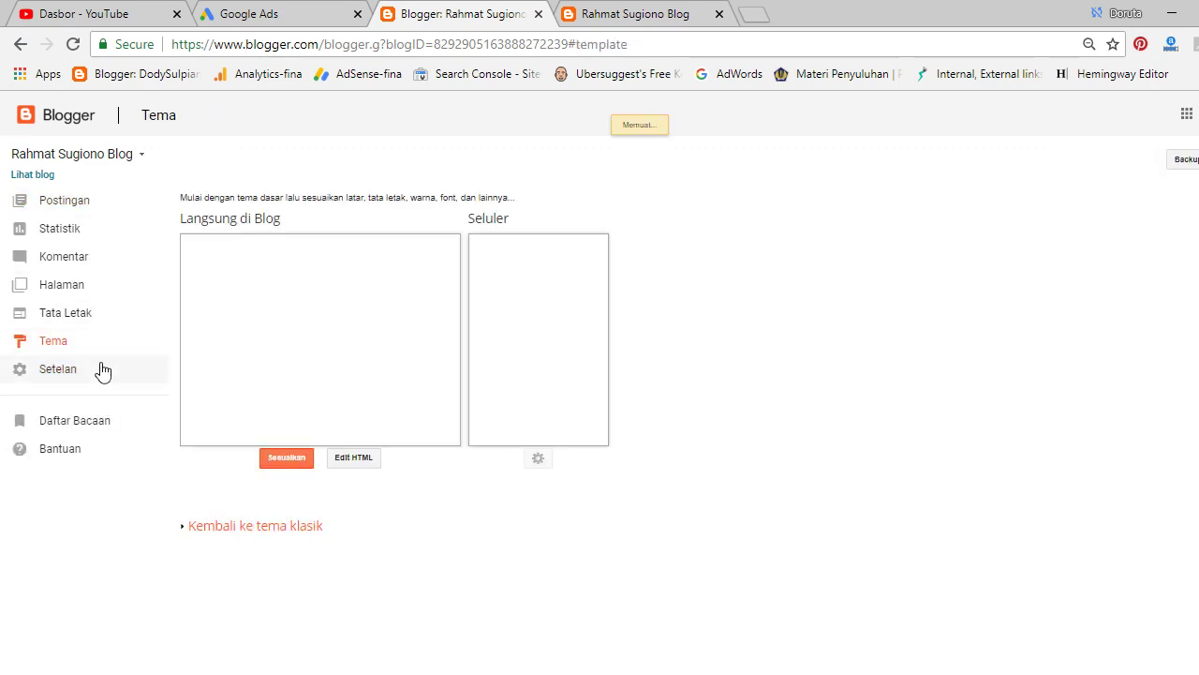
left_click(79, 314)
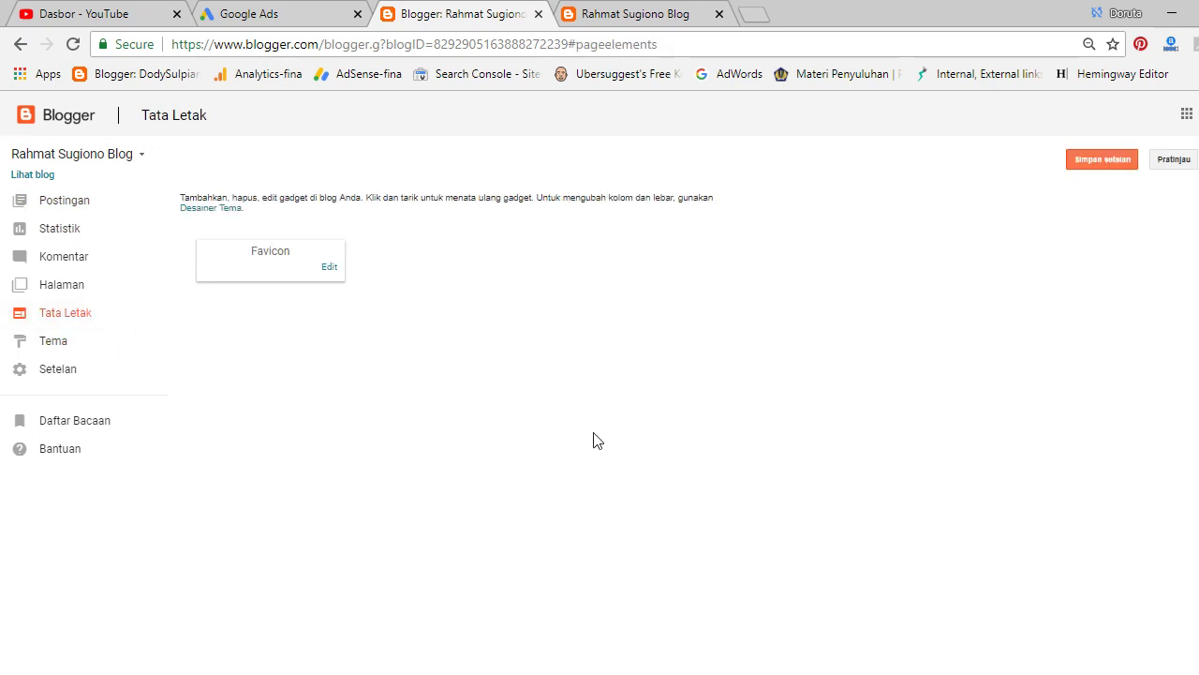